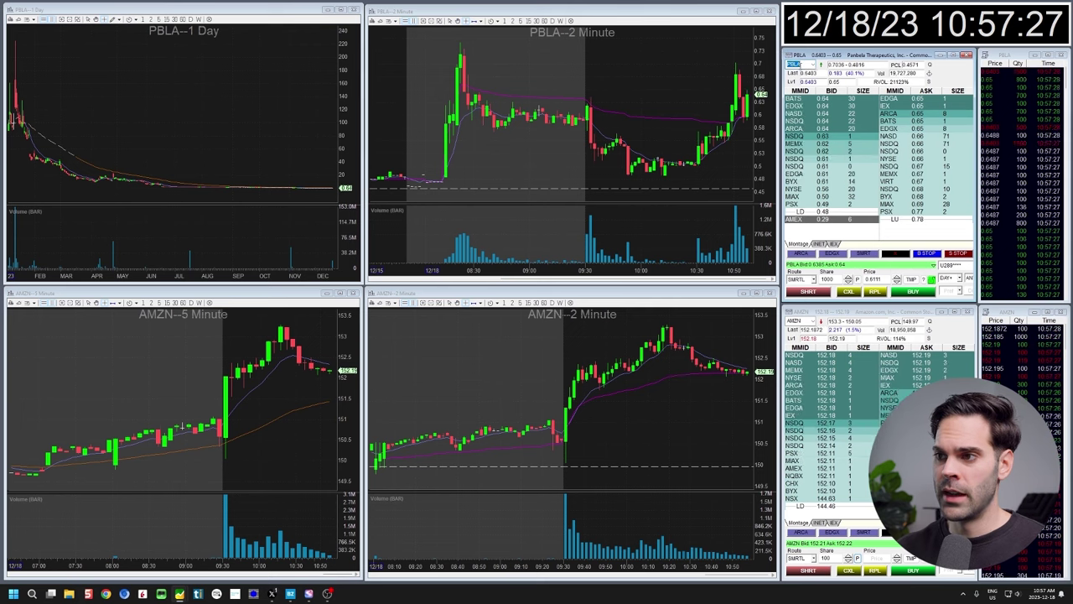
Load AMC in the upper montage, open its DilutionTracker page with the web hotkey, and return to the montage.
{"action": "key", "text": "Return"}
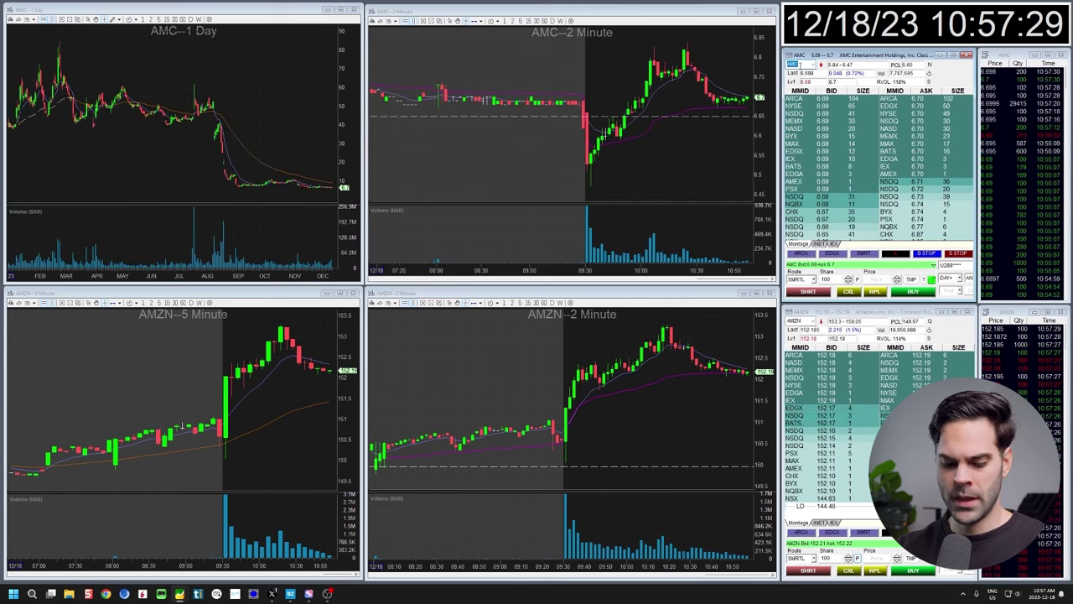
{"action": "key", "text": "ctrl+d"}
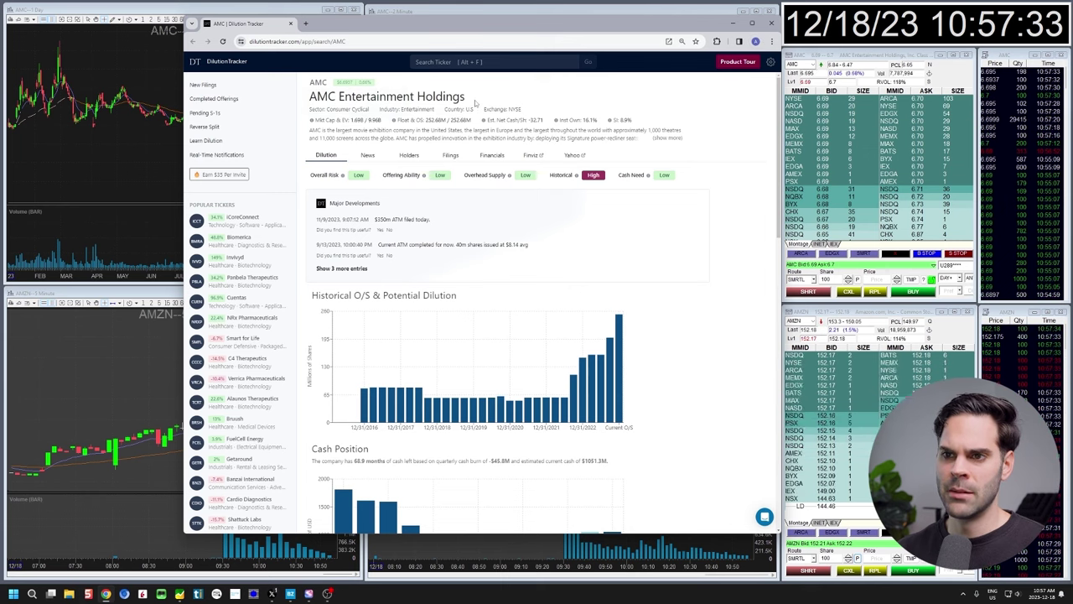
{"action": "left_click", "coordinate": [849, 122]}
{"action": "left_click", "coordinate": [839, 98]}
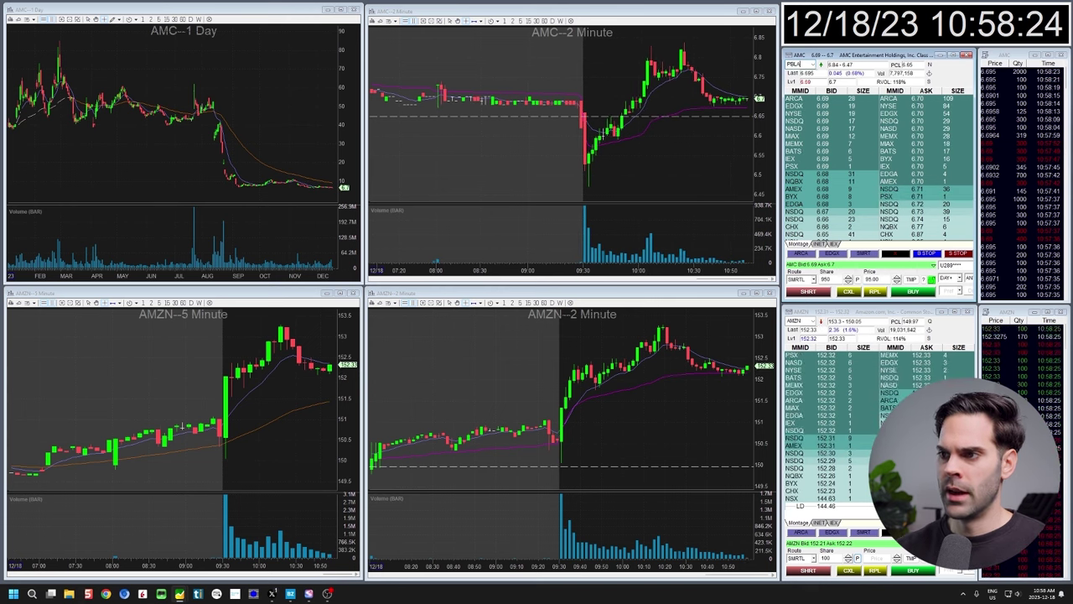
Load PBLA in the upper montage and try the preset share-size hotkeys, including the 1000-share preset.
{"action": "key", "text": "Return"}
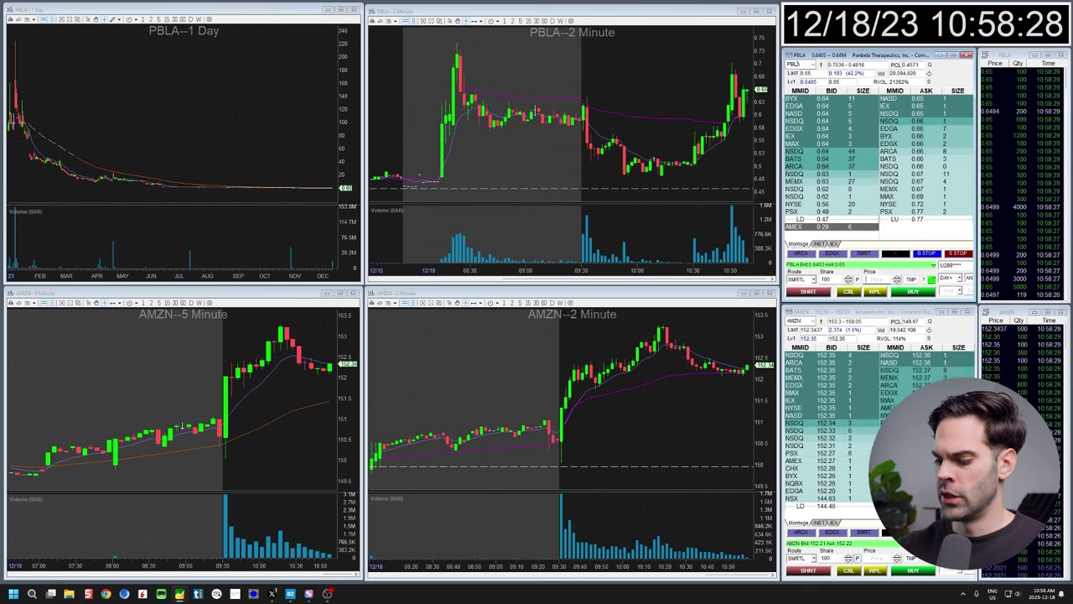
{"action": "type", "text": "950"}
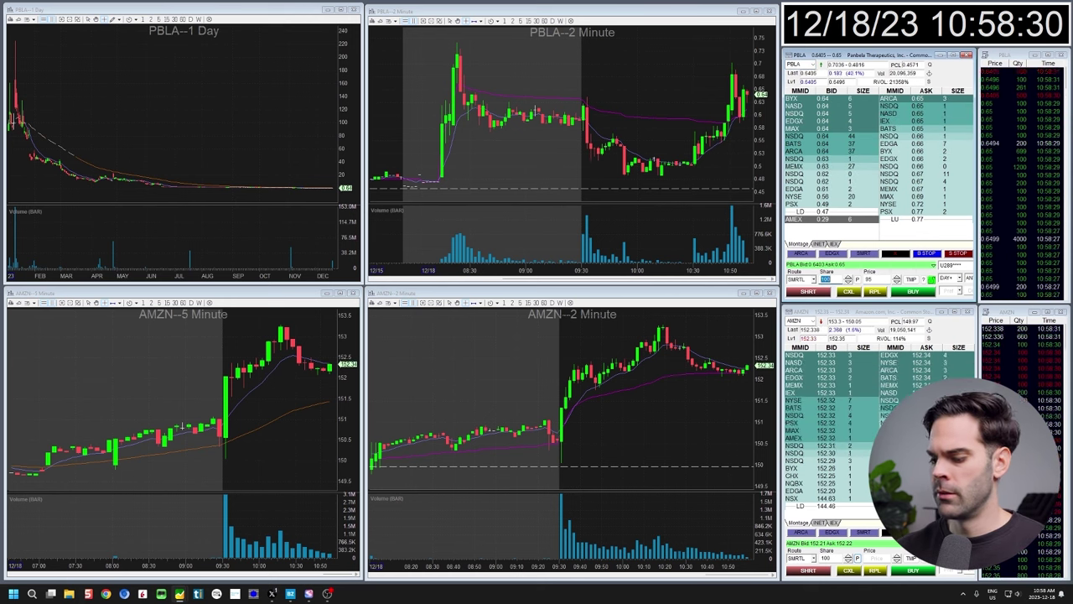
{"action": "key", "text": "BackSpace"}
{"action": "key", "text": "BackSpace"}
{"action": "key", "text": "BackSpace"}
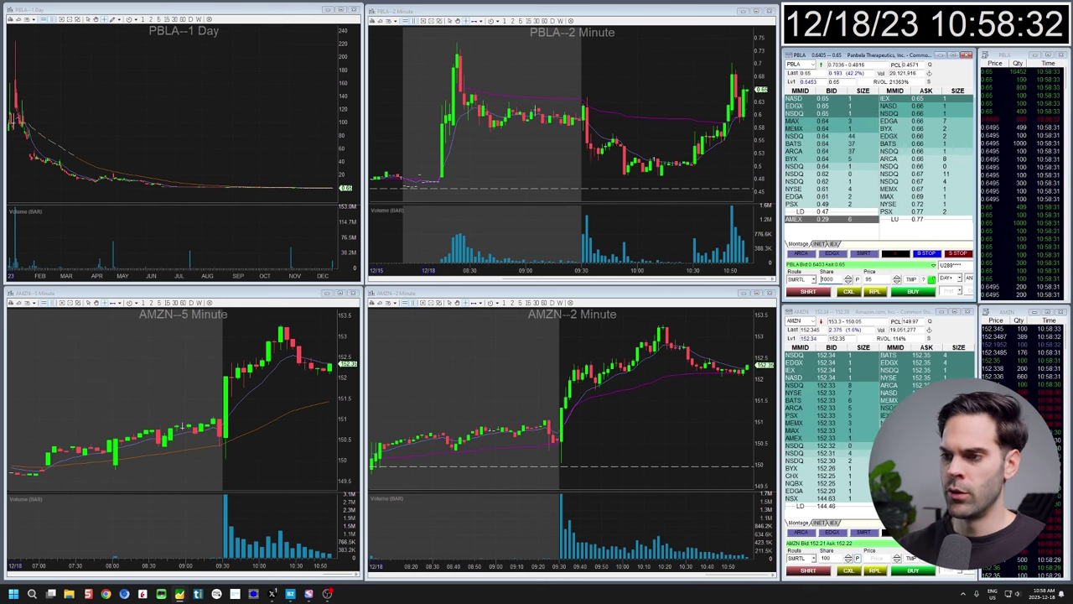
{"action": "type", "text": "800;"}
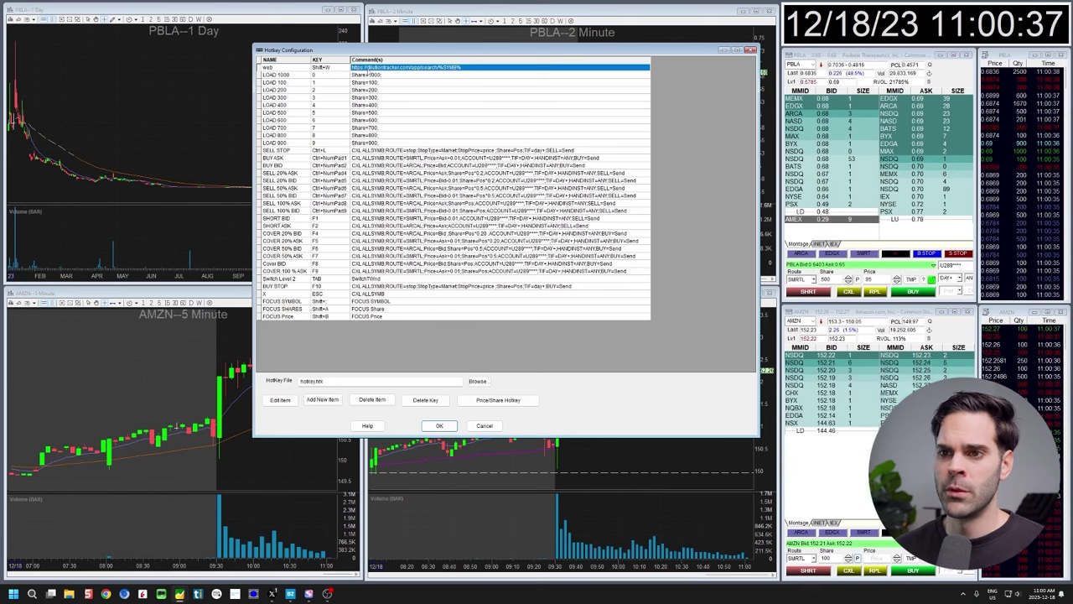
Inspect the script of the existing "web" hotkey and close it without changes.
{"action": "double_click", "coordinate": [366, 69]}
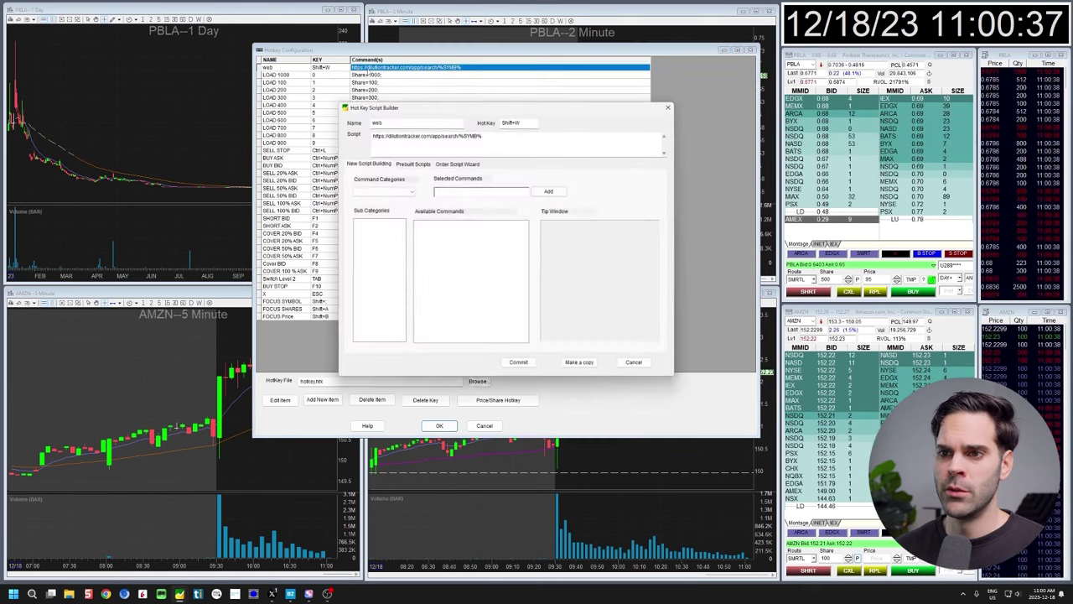
{"action": "left_click", "coordinate": [669, 107]}
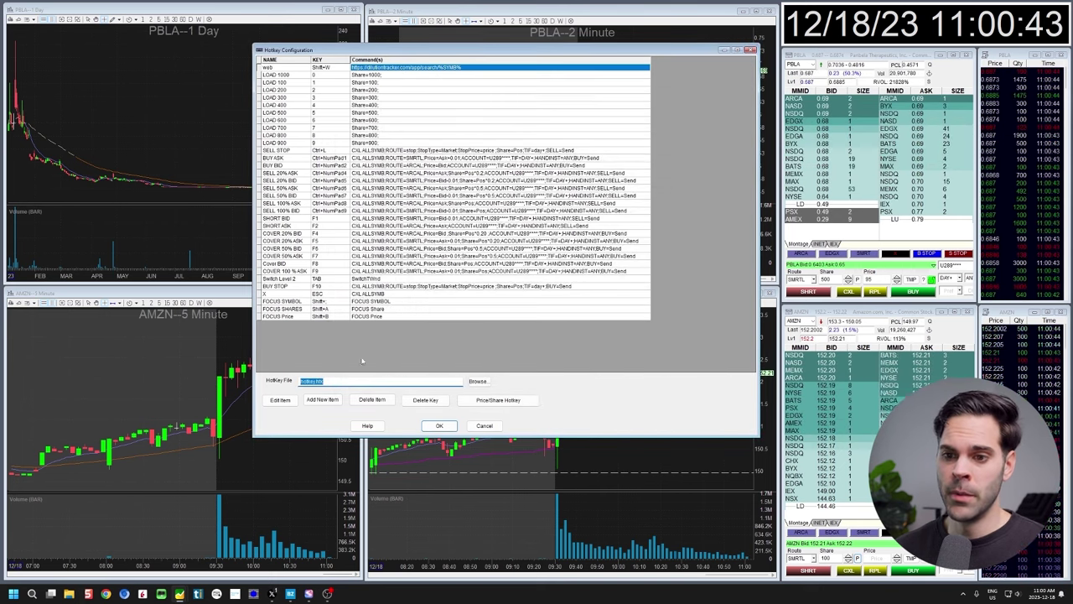
{"action": "left_click", "coordinate": [334, 401]}
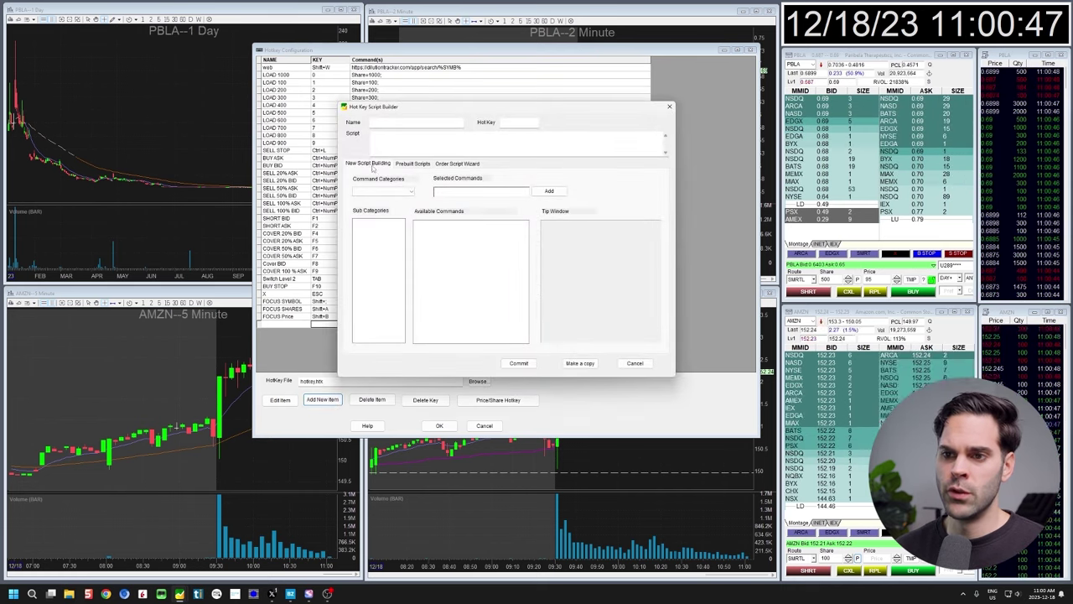
{"action": "left_click", "coordinate": [390, 216]}
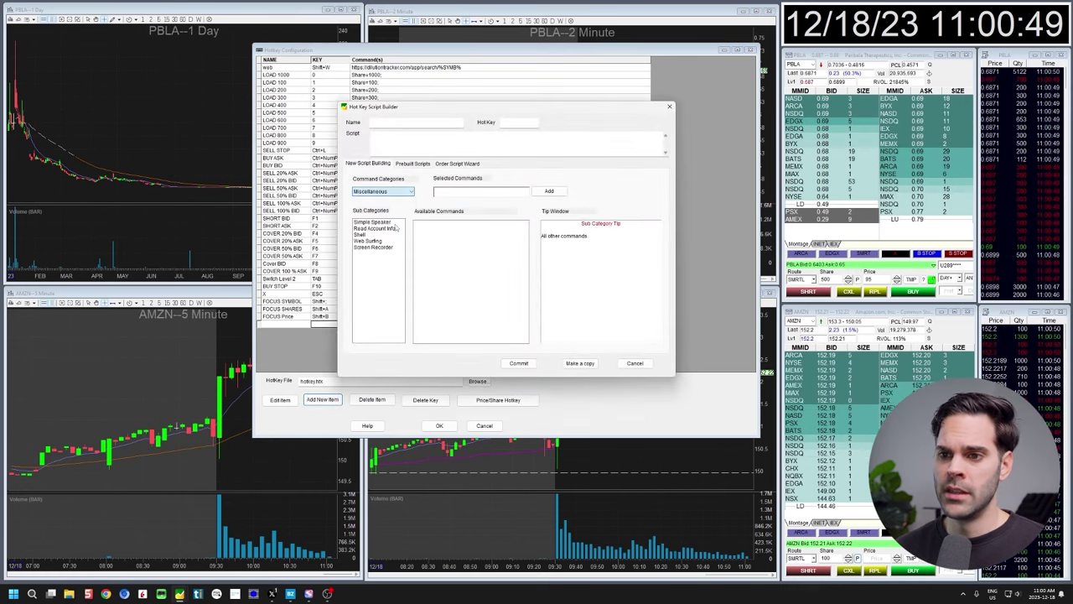
{"action": "left_click", "coordinate": [369, 241]}
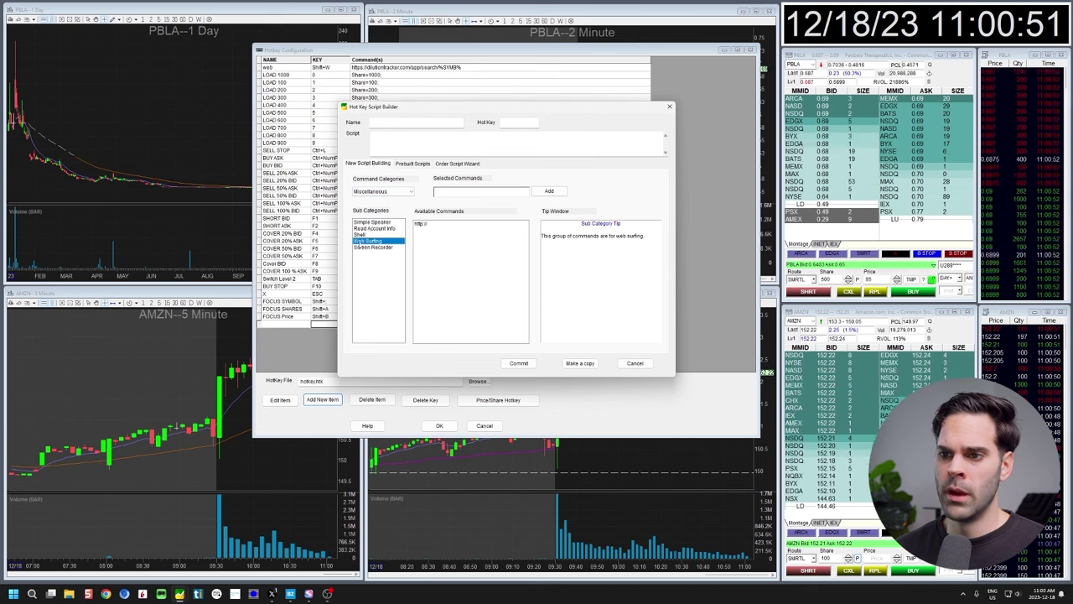
{"action": "left_click", "coordinate": [550, 191]}
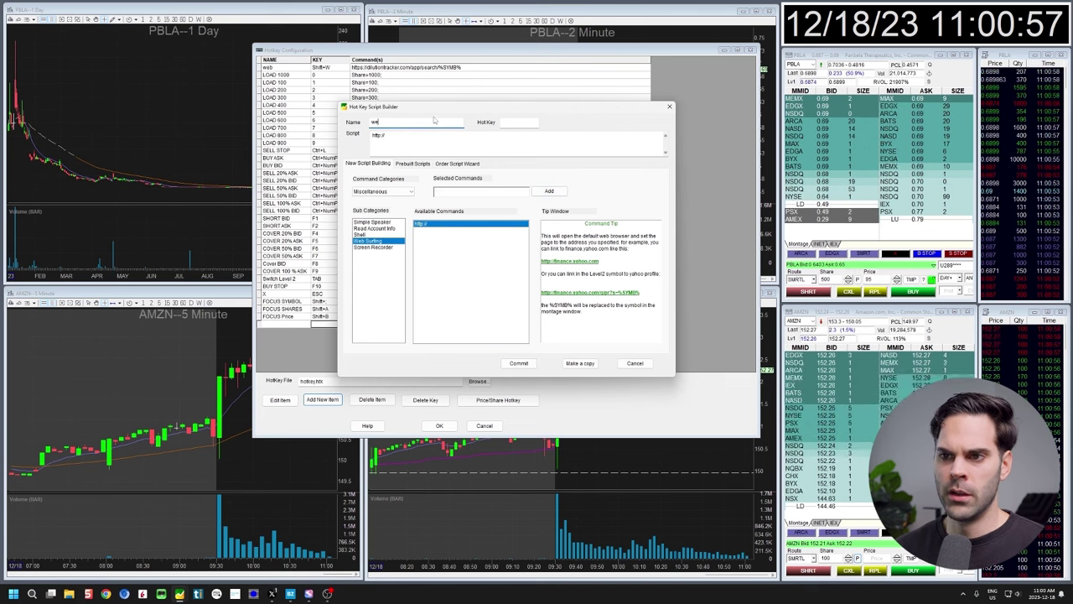
{"action": "key", "text": "Escape"}
Examine the "web" hotkey's key assignment and how its DilutionTracker address uses the %SYMB% placeholder.
{"action": "double_click", "coordinate": [352, 67]}
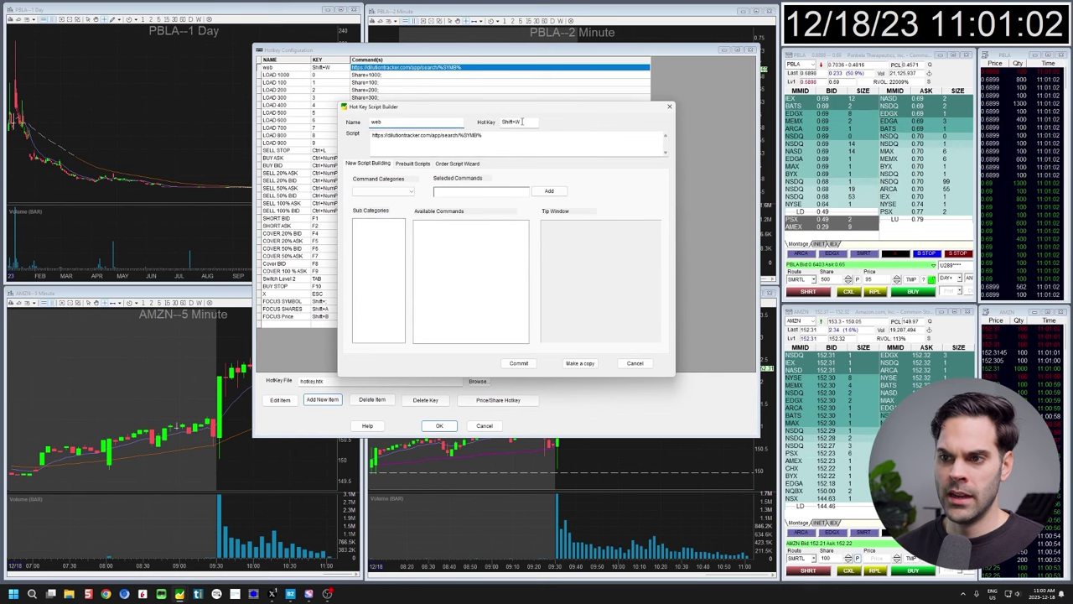
{"action": "triple_click", "coordinate": [423, 140]}
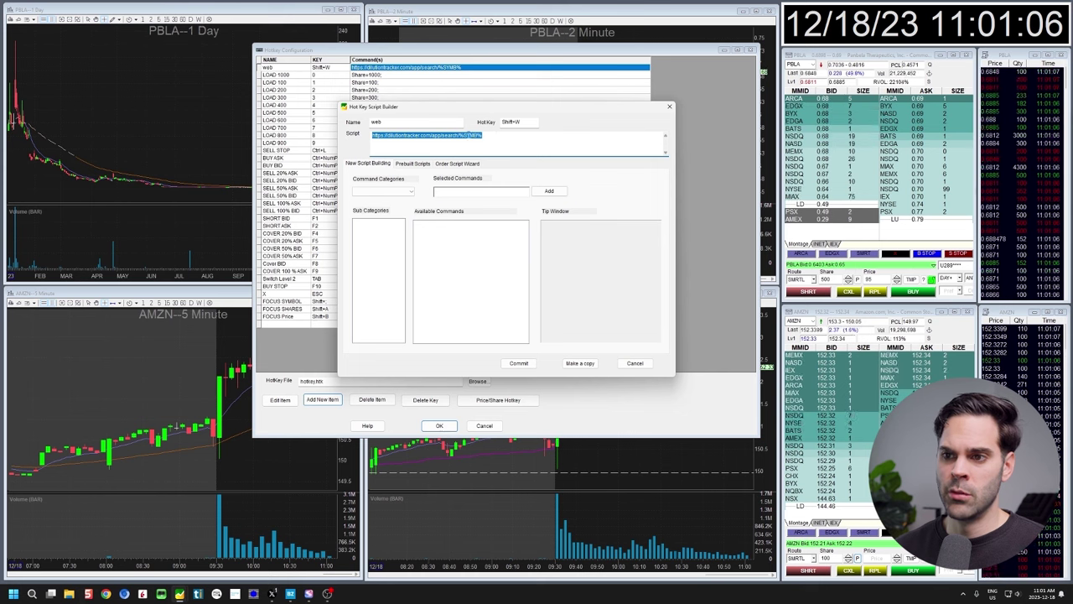
{"action": "left_click", "coordinate": [492, 134]}
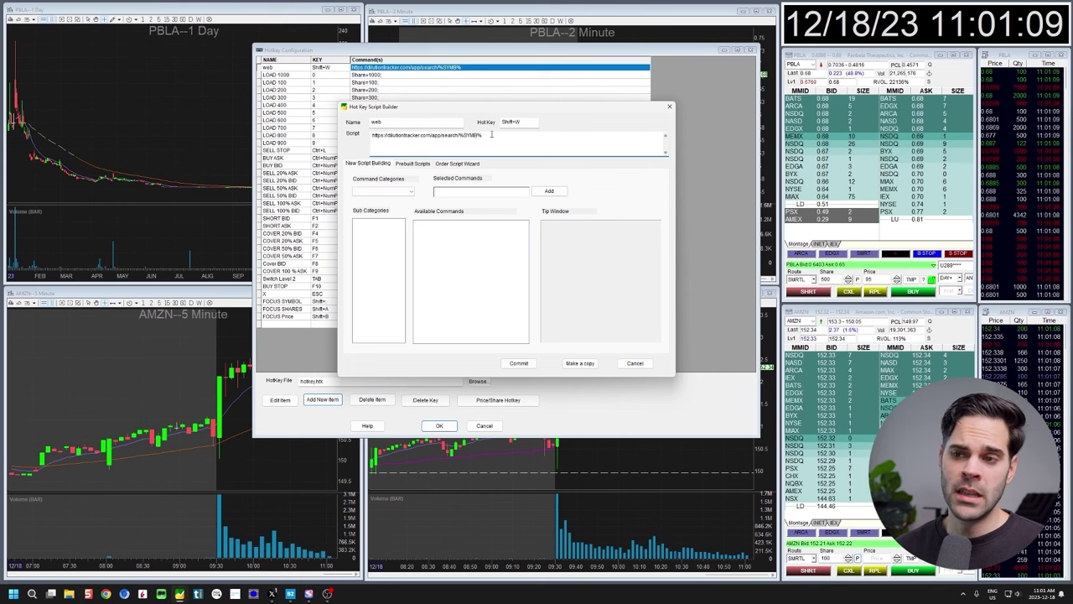
{"action": "left_click", "coordinate": [669, 106]}
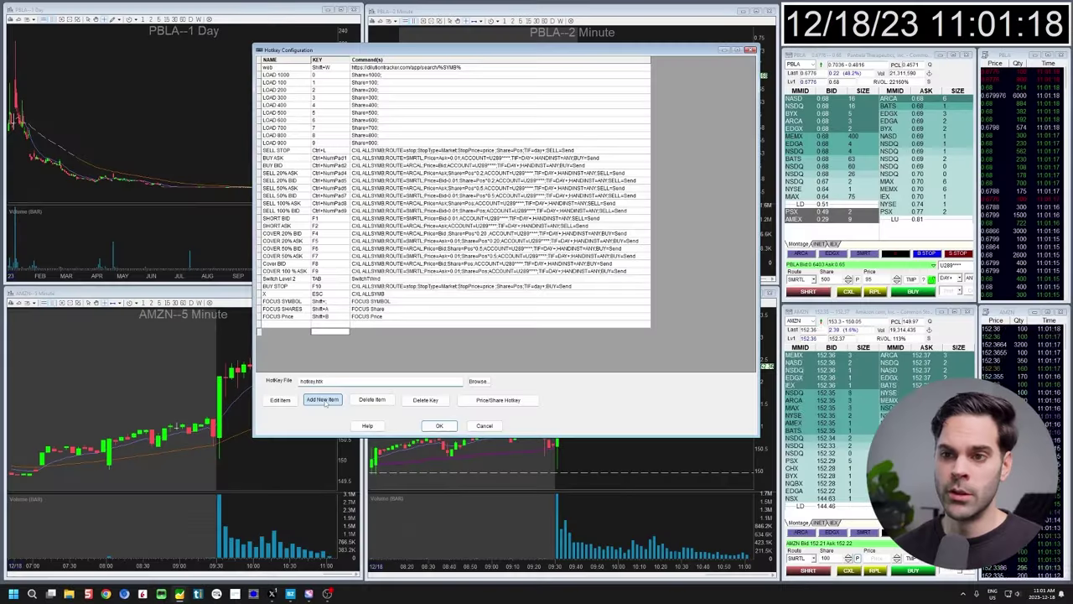
{"action": "left_click", "coordinate": [322, 399]}
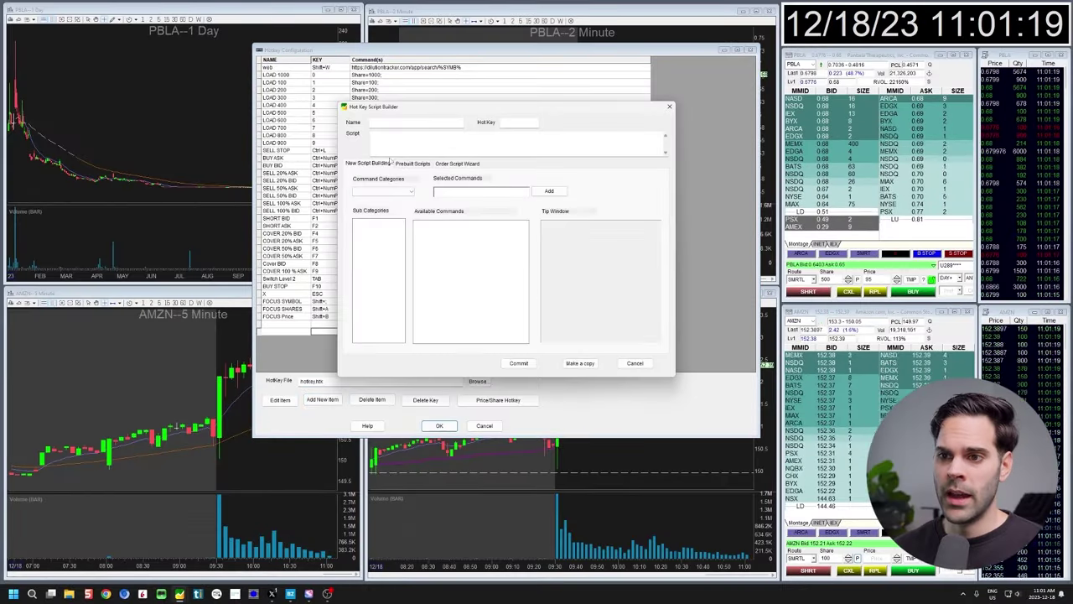
{"action": "left_click", "coordinate": [382, 191]}
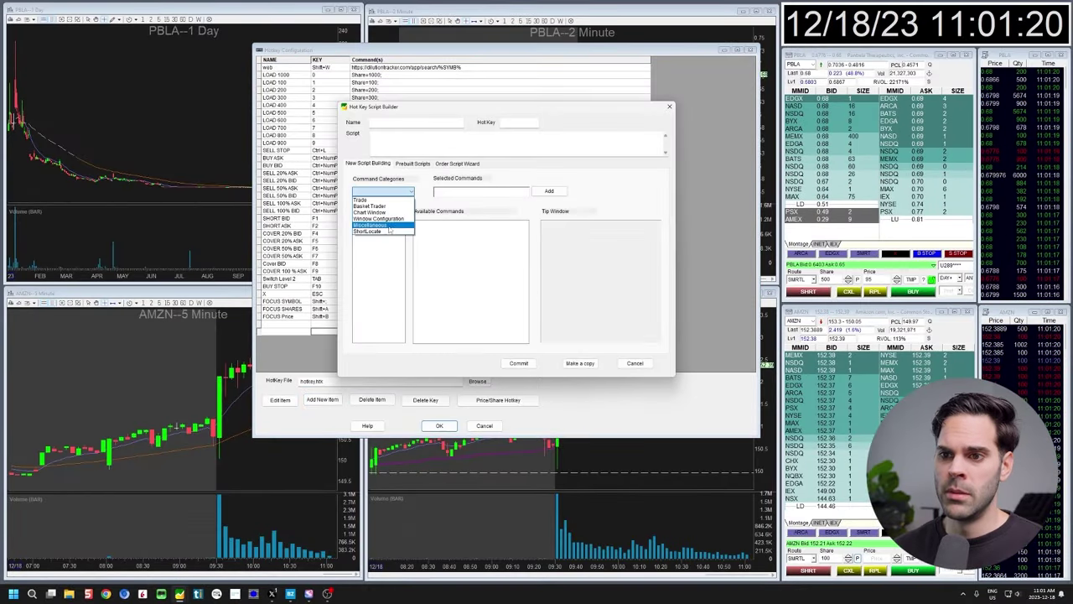
{"action": "left_click", "coordinate": [378, 218]}
{"action": "left_click", "coordinate": [435, 124]}
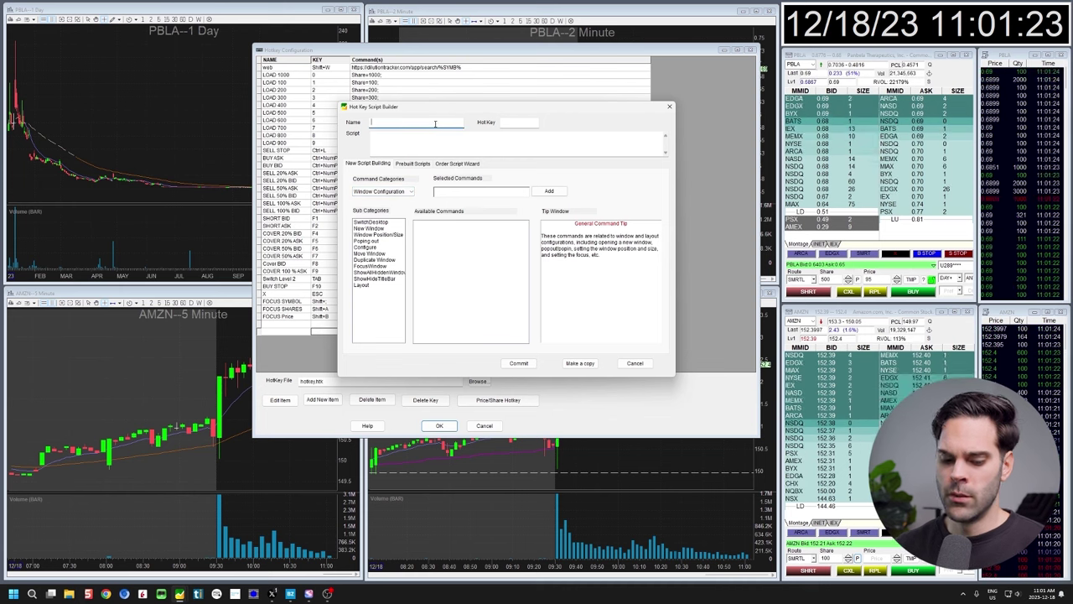
{"action": "type", "text": "Finviz"}
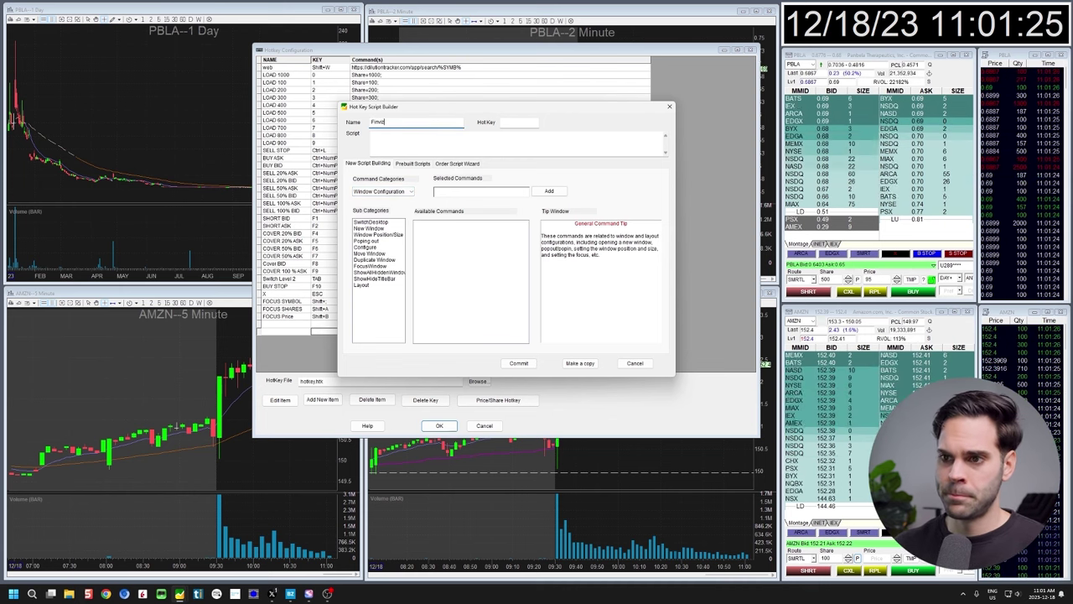
{"action": "left_click", "coordinate": [516, 124]}
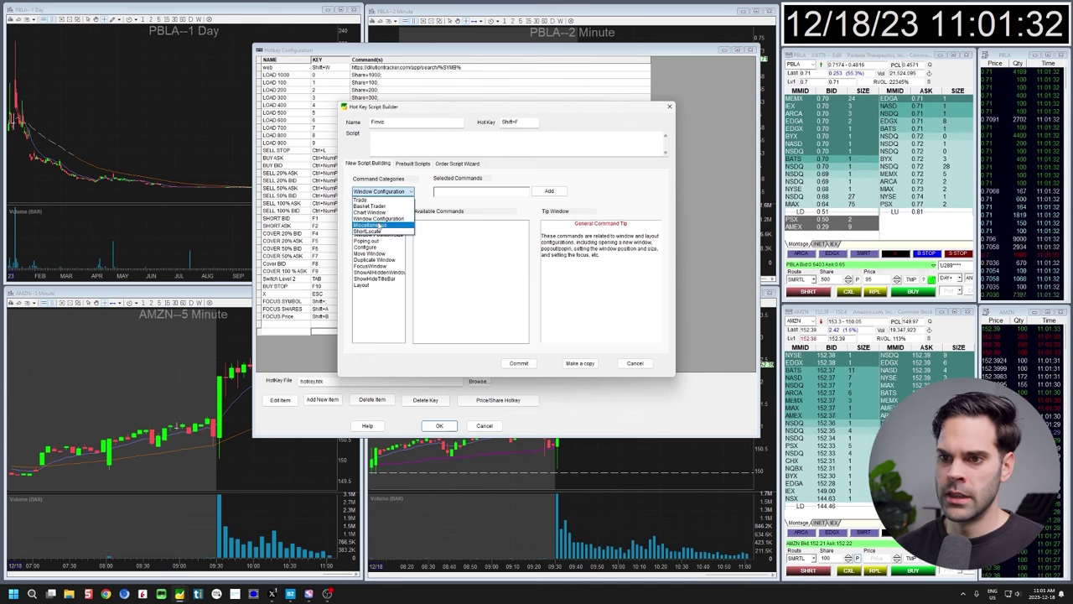
{"action": "left_click", "coordinate": [380, 226]}
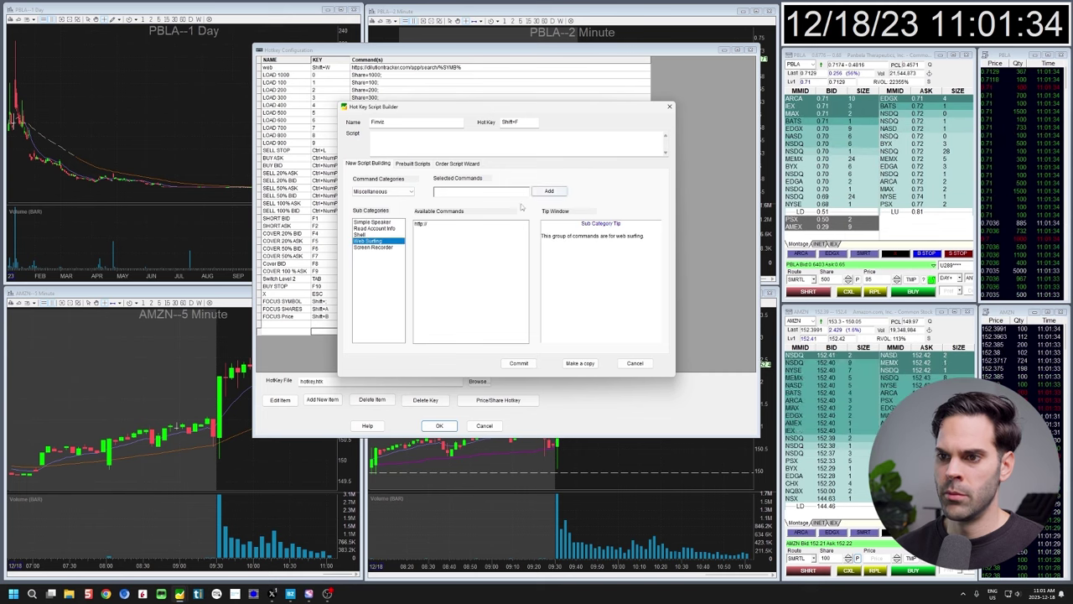
{"action": "left_click", "coordinate": [495, 224]}
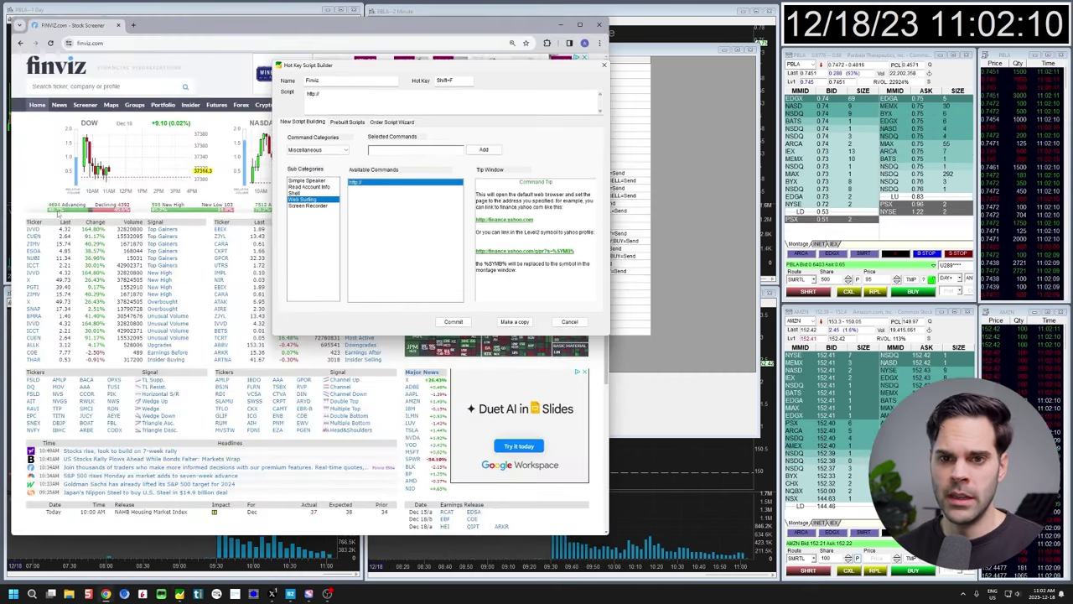
{"action": "left_click", "coordinate": [31, 234]}
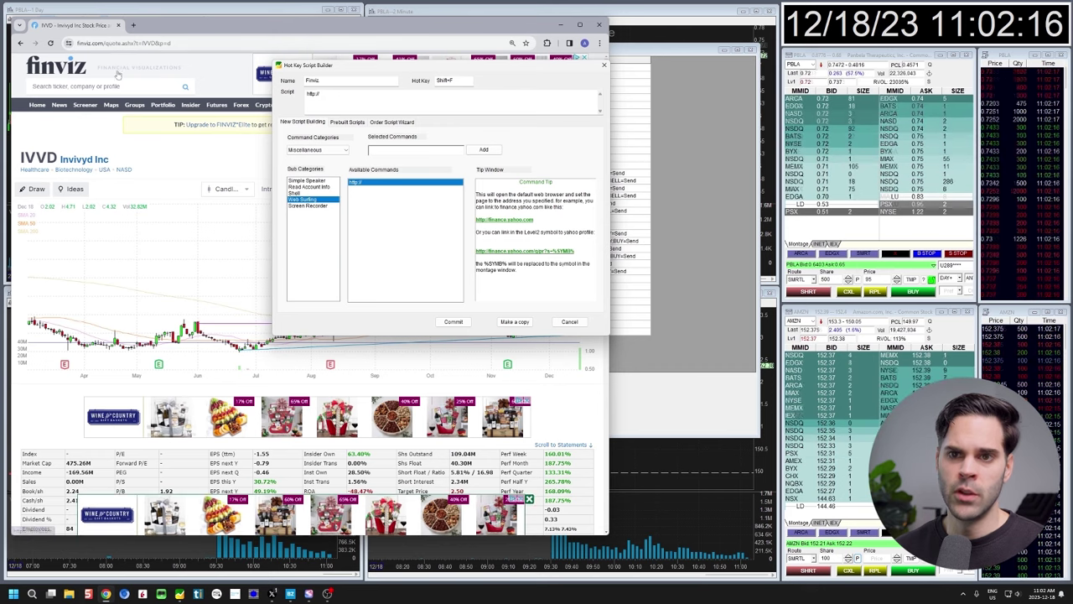
{"action": "left_click", "coordinate": [109, 44]}
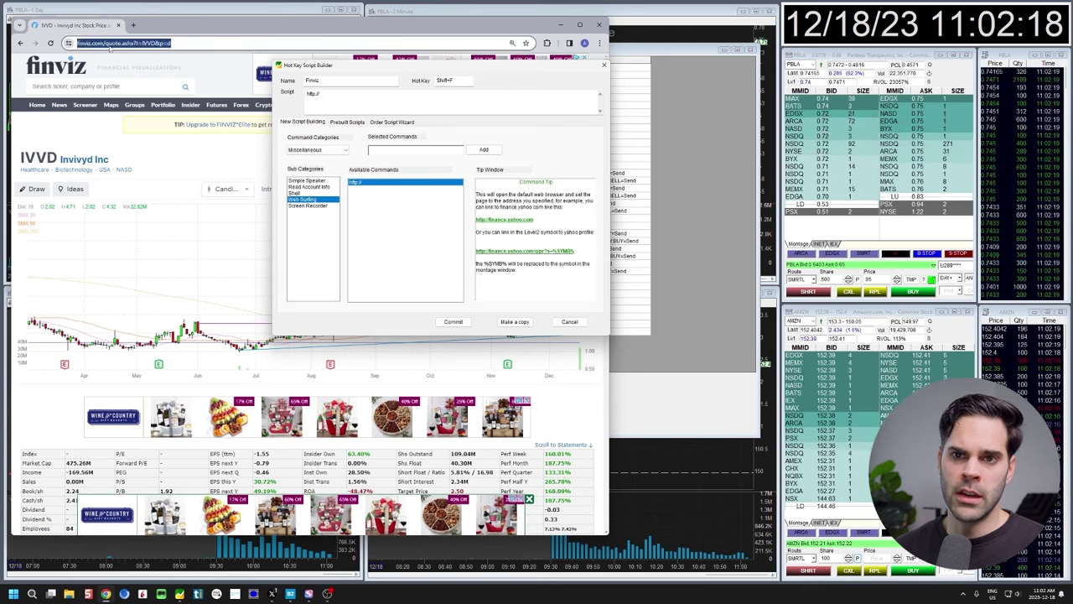
{"action": "left_click", "coordinate": [109, 44]}
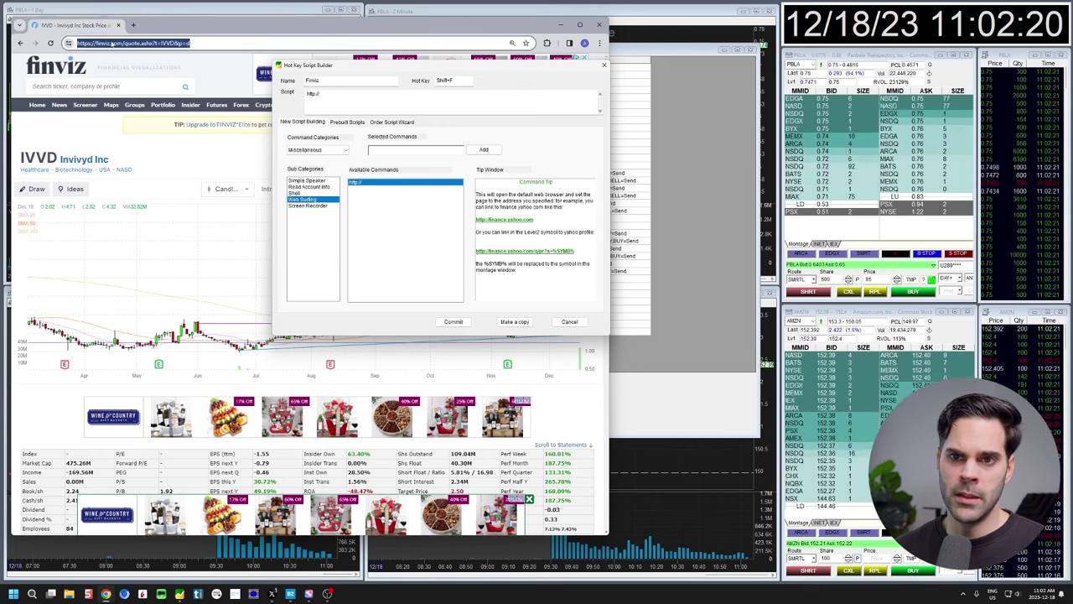
{"action": "right_click", "coordinate": [110, 44]}
{"action": "left_click", "coordinate": [142, 74]}
{"action": "left_click", "coordinate": [285, 93]}
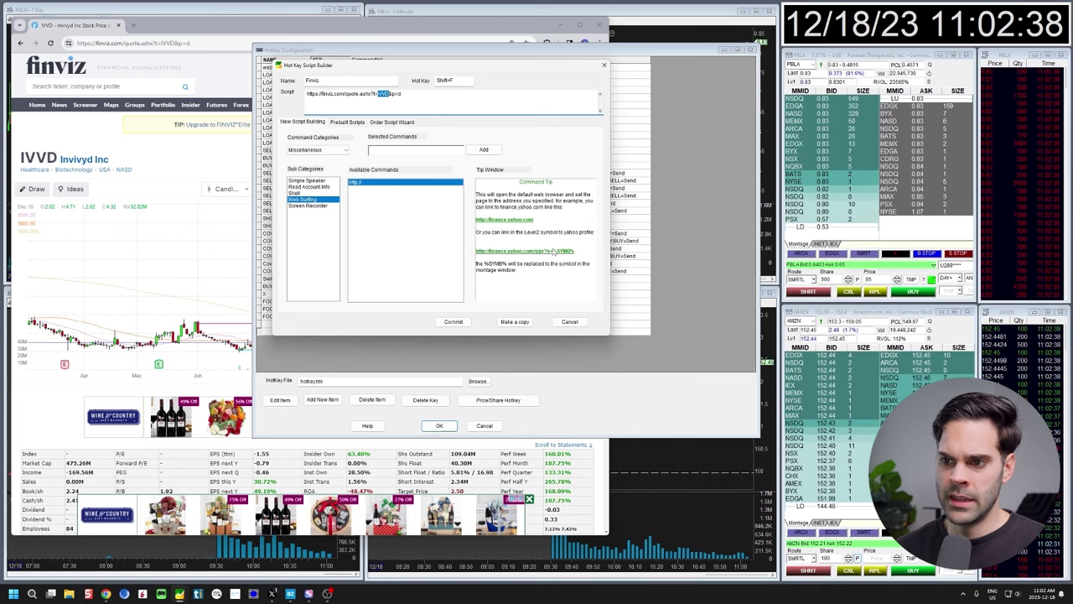
Replace the IVVD ticker in the script address with %SYMB%, then commit the Finviz hotkey and accept the hotkey configuration.
{"action": "key", "text": "BackSpace"}
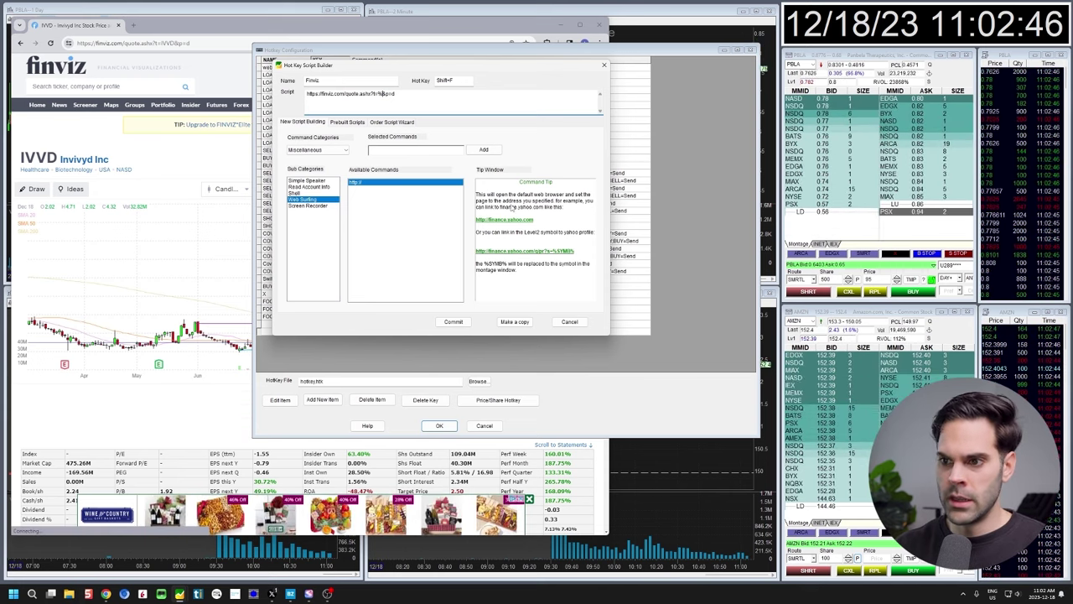
{"action": "type", "text": "%SYMB%"}
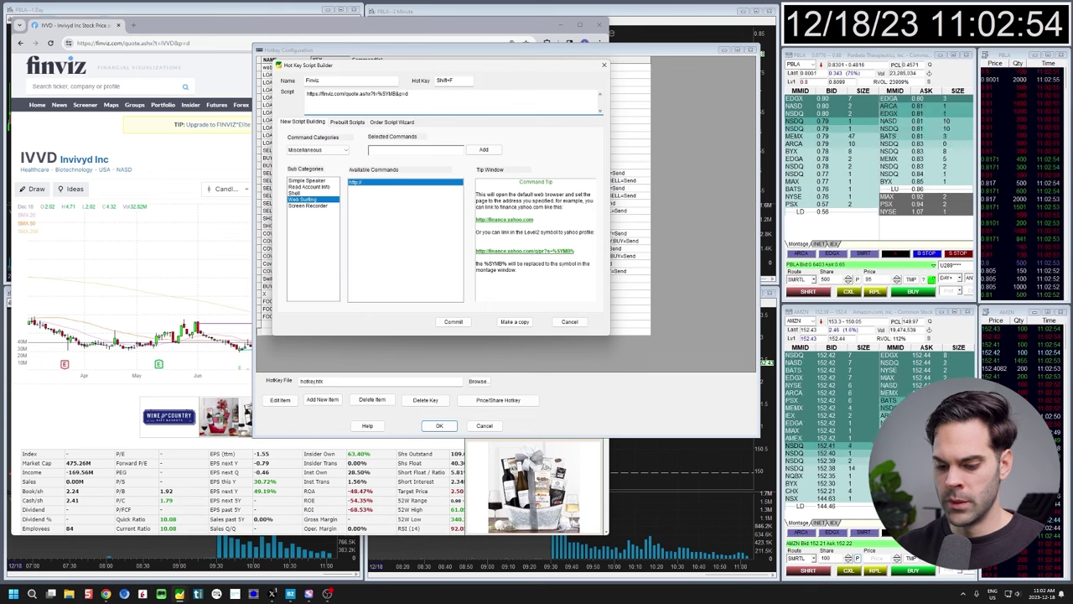
{"action": "left_click", "coordinate": [452, 321]}
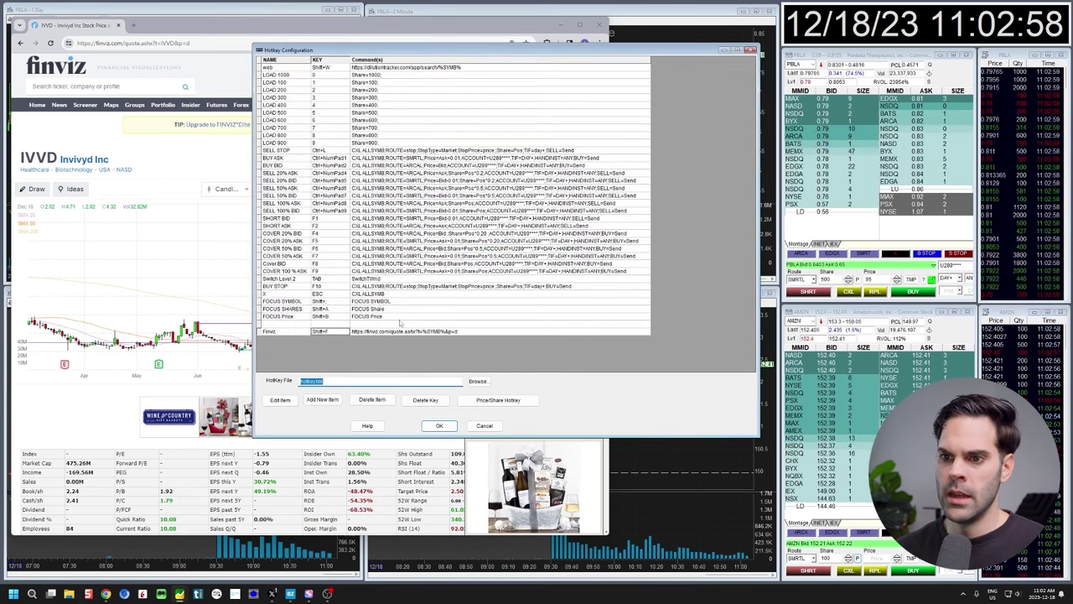
{"action": "left_click", "coordinate": [439, 425]}
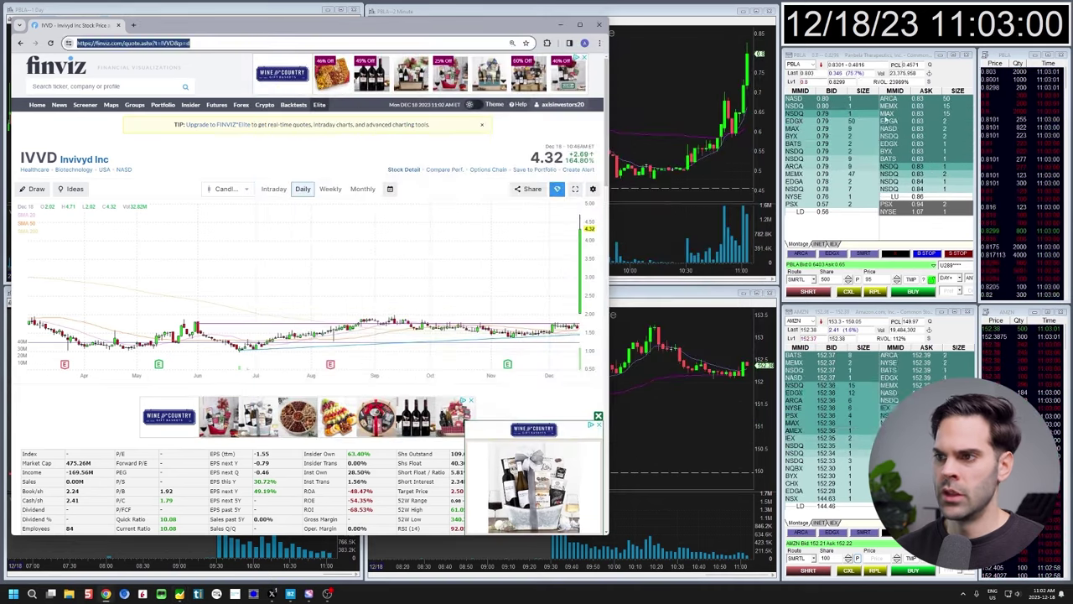
Minimize the browser, test the Shift+F hotkey on PBLA to open its Finviz page, and return to the montage.
{"action": "left_click", "coordinate": [559, 27]}
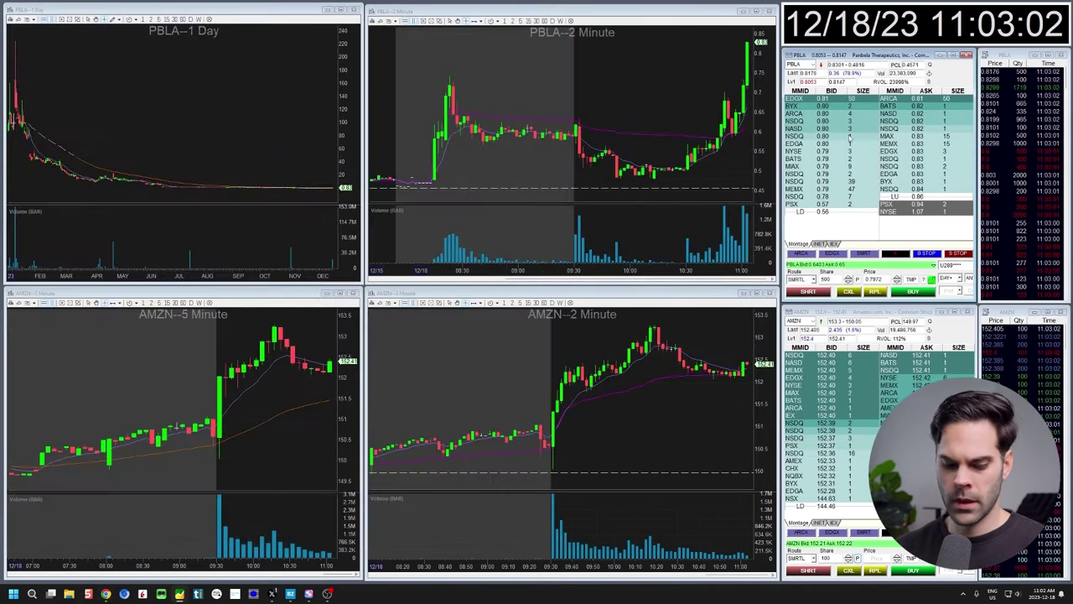
{"action": "key", "text": "shift+f"}
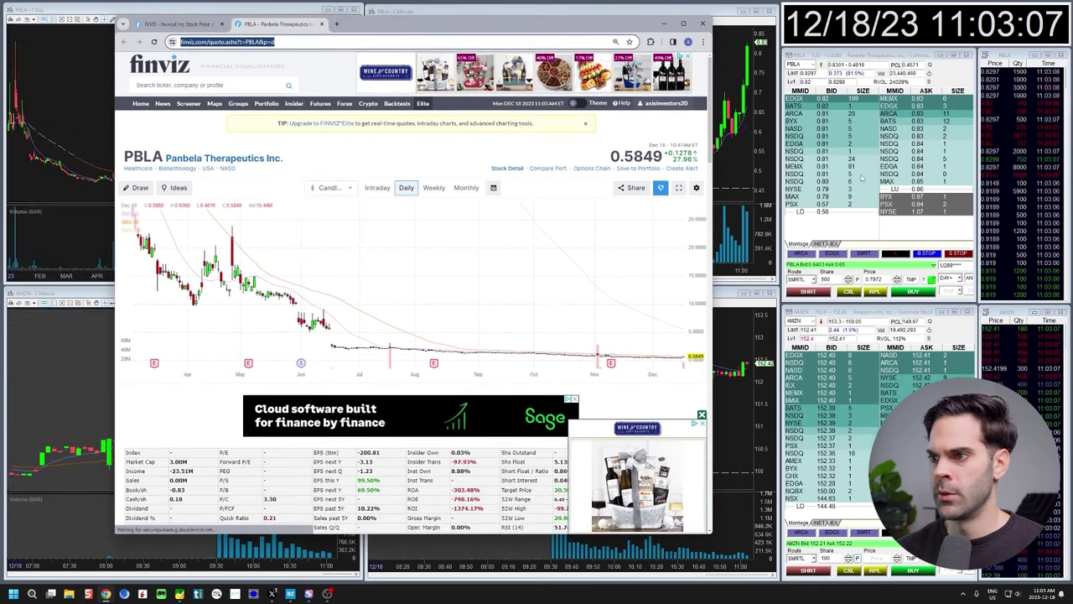
{"action": "left_click", "coordinate": [860, 177]}
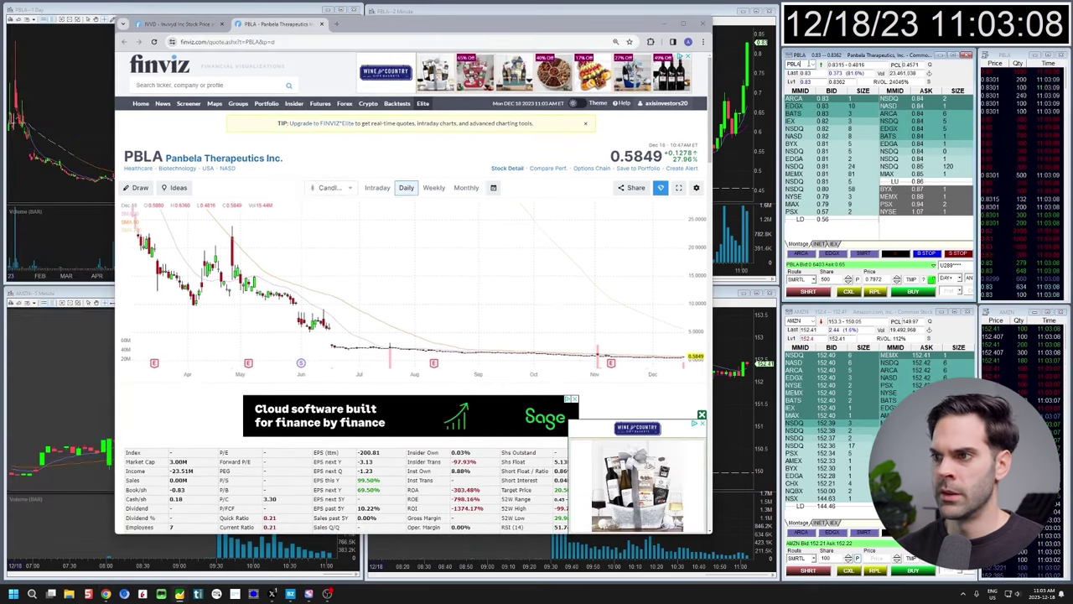
Load AMC in the montage and open its Finviz page with the Finviz hotkey.
{"action": "type", "text": "AM"}
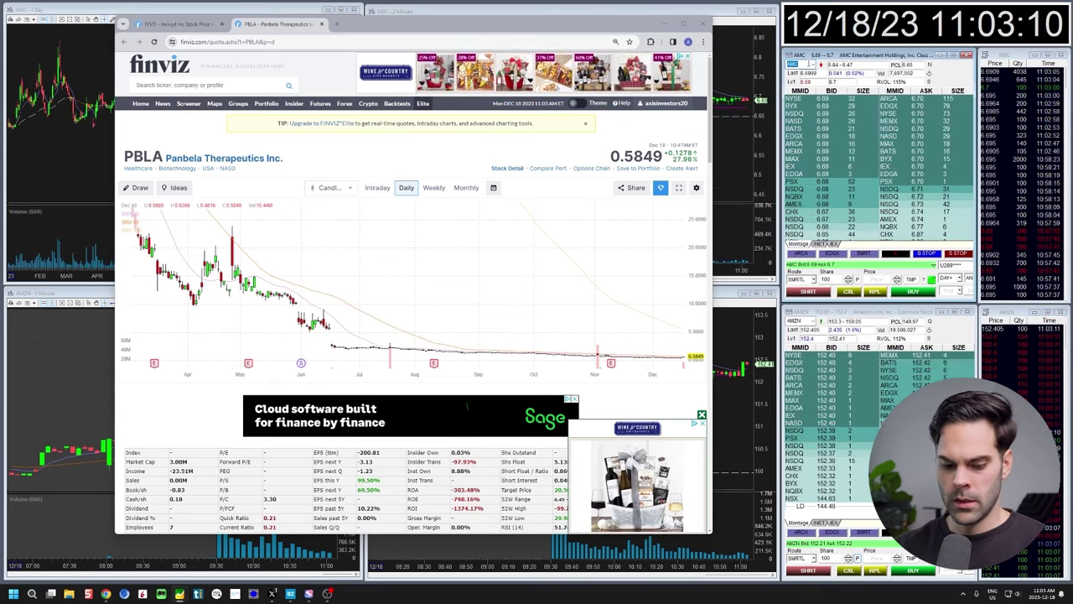
{"action": "type", "text": "C"}
{"action": "key", "text": "Return"}
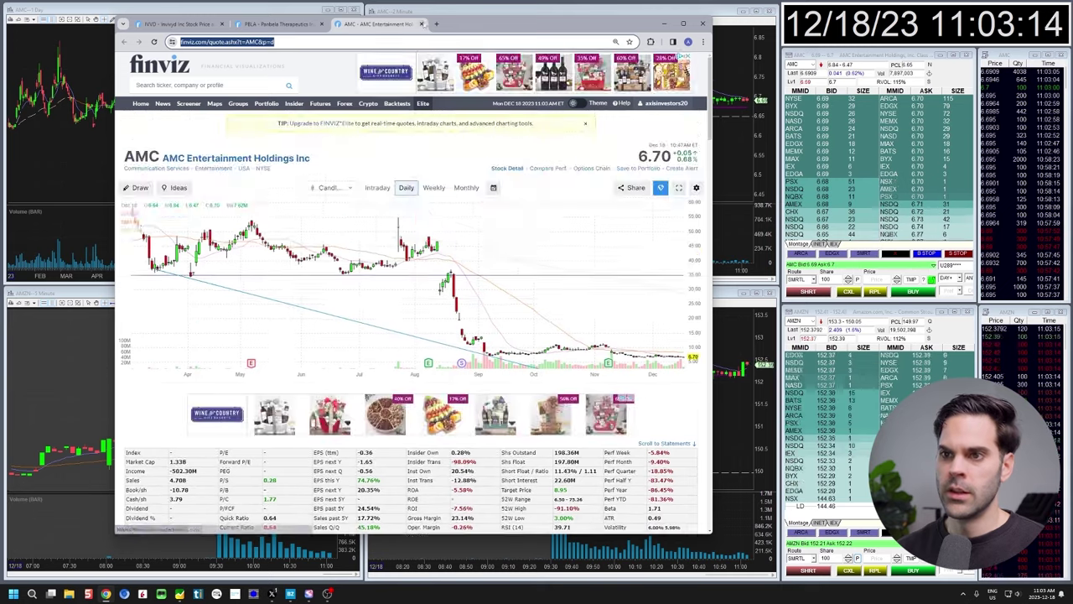
Close the open Finviz tabs in the browser to return to the trading layout.
{"action": "left_click", "coordinate": [321, 24]}
{"action": "left_click", "coordinate": [321, 23]}
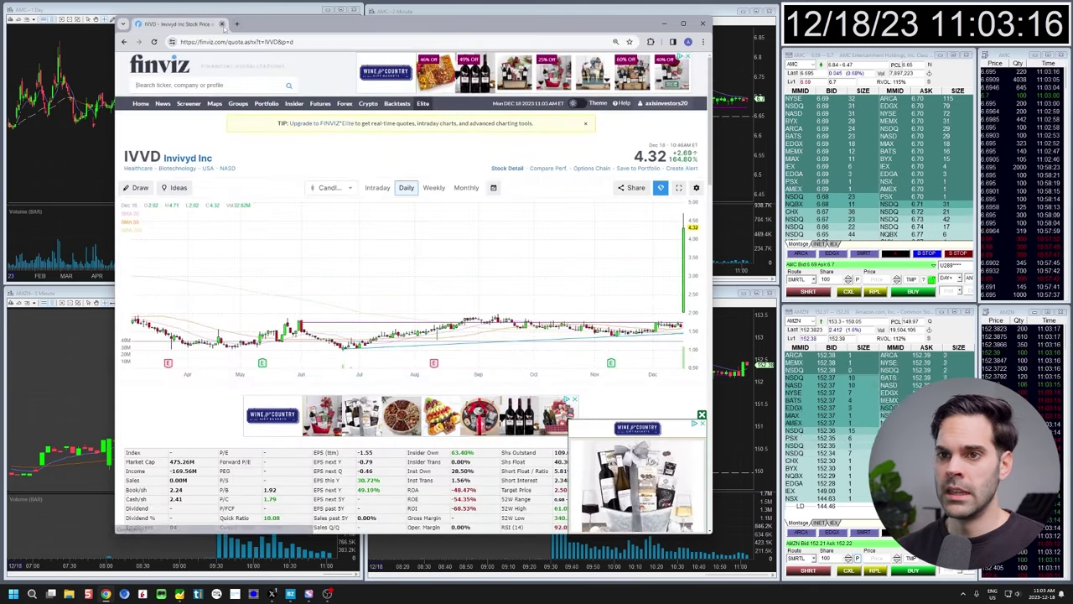
{"action": "left_click", "coordinate": [221, 24]}
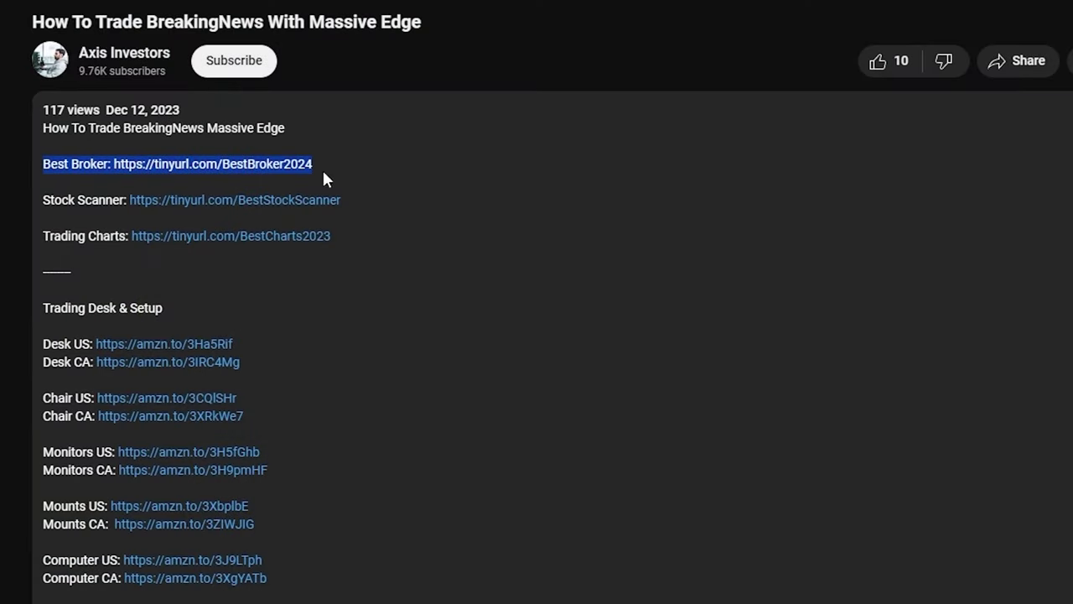
{"action": "left_click_drag", "start_coordinate": [38, 199], "coordinate": [240, 201]}
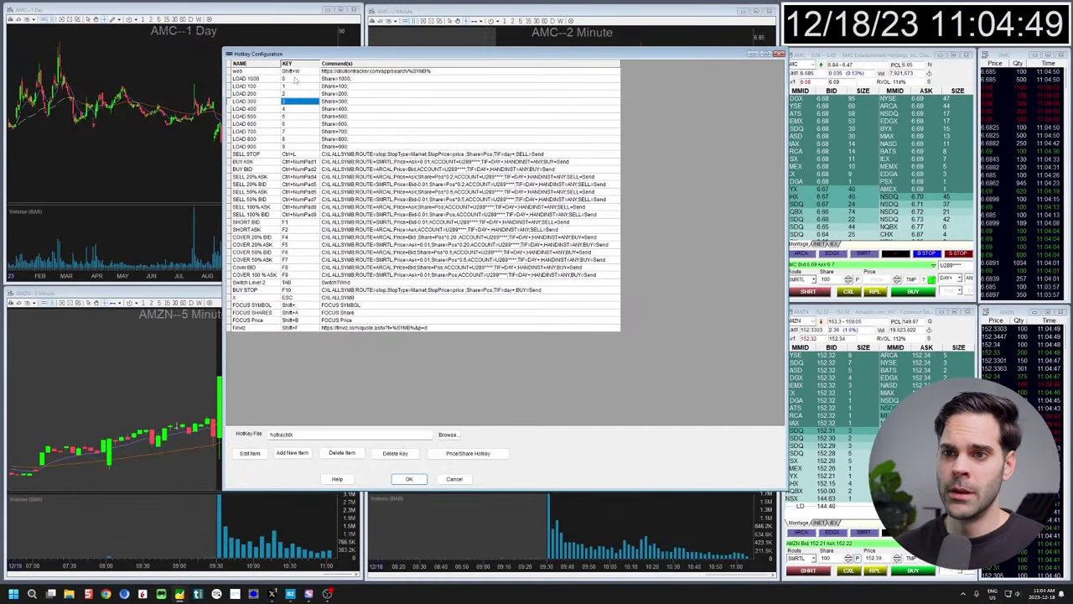
Open the LOAD 1000 hotkey, examine its share script in the Order Script Wizard, and close it without changes.
{"action": "left_click", "coordinate": [352, 78]}
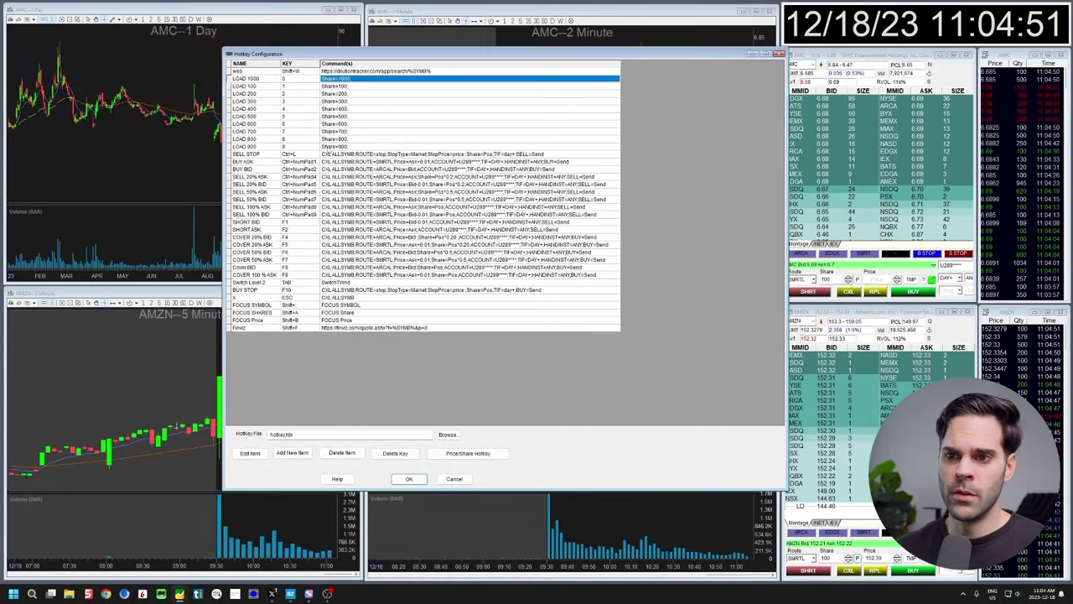
{"action": "left_click", "coordinate": [336, 147]}
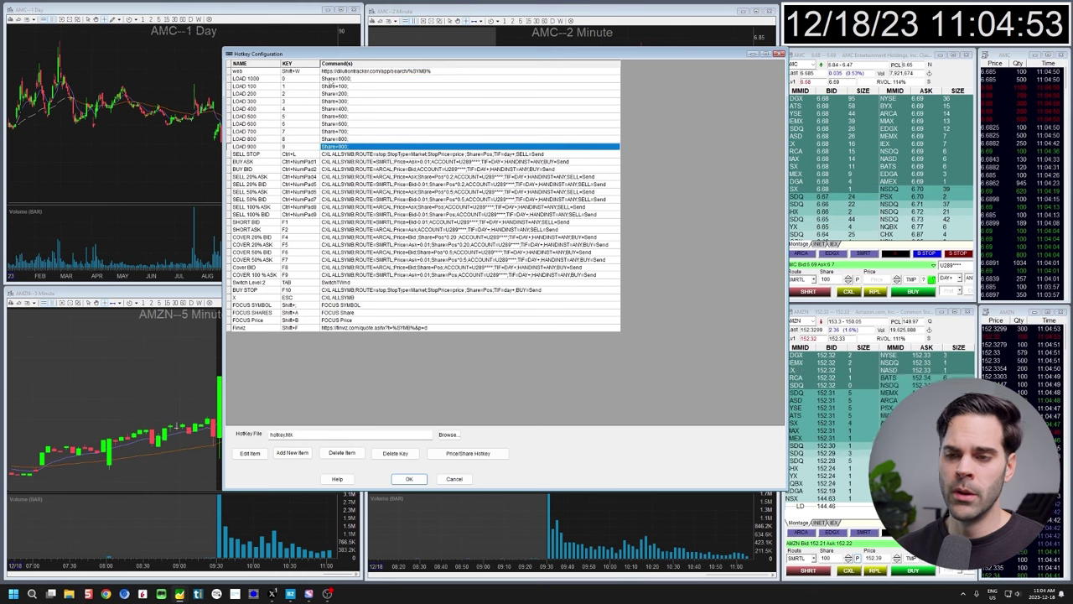
{"action": "double_click", "coordinate": [436, 78]}
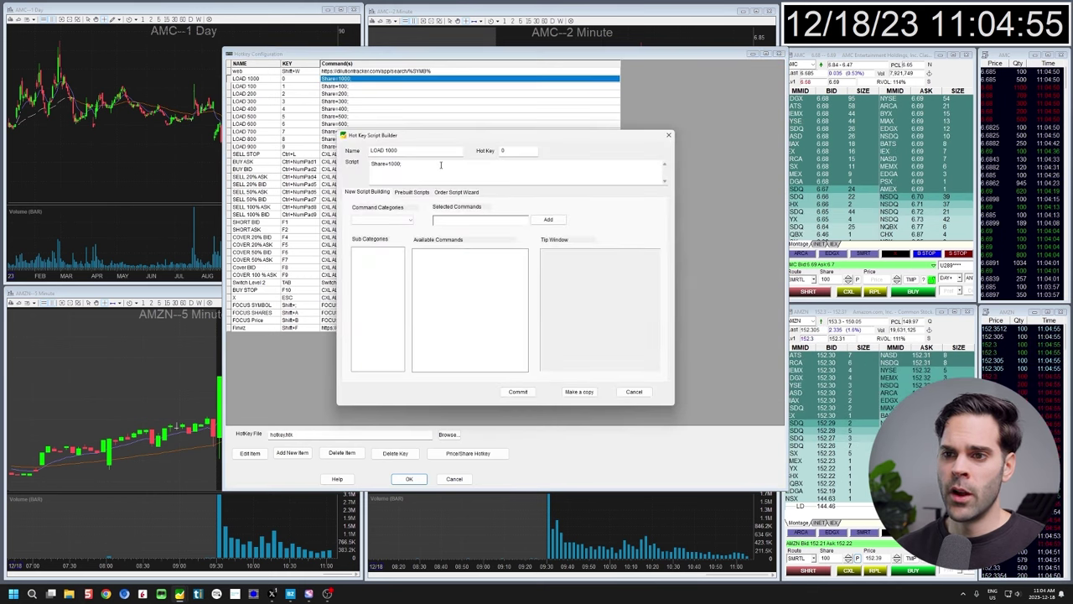
{"action": "left_click", "coordinate": [456, 191]}
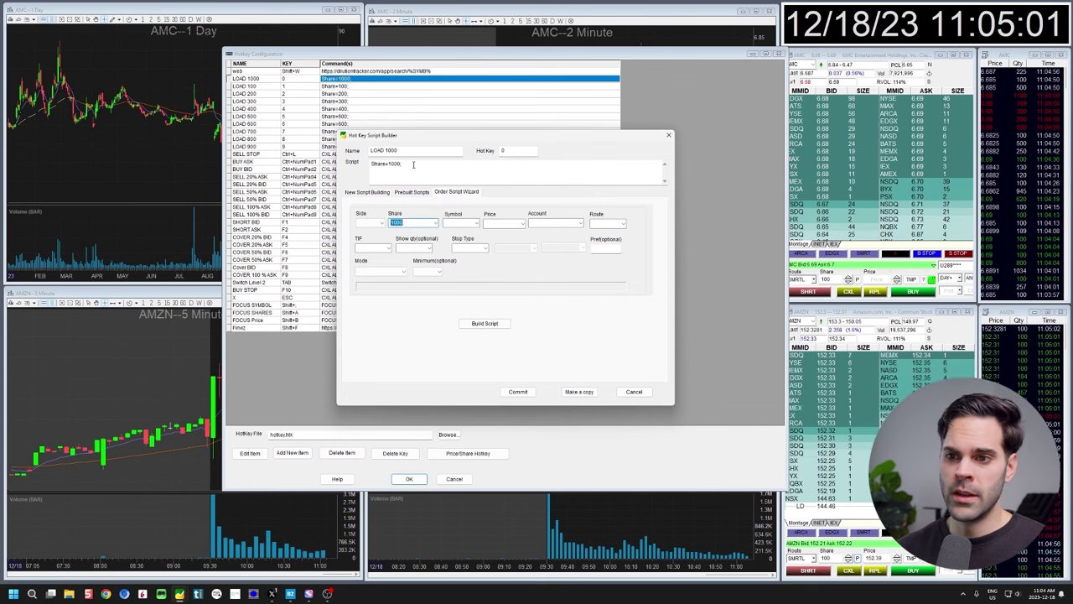
{"action": "left_click", "coordinate": [367, 164]}
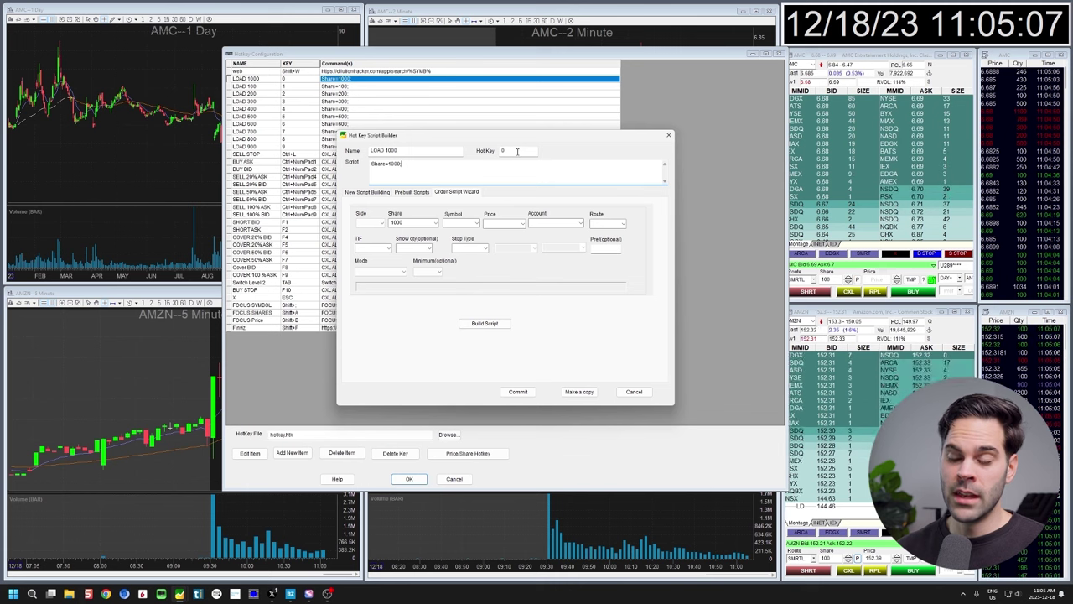
{"action": "left_click", "coordinate": [668, 135]}
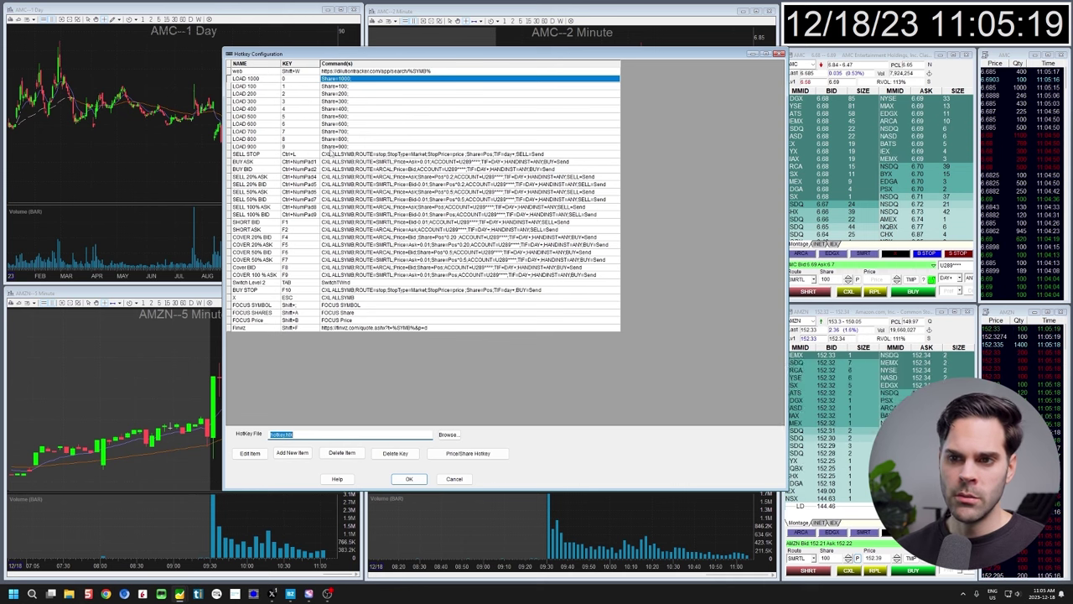
Examine the LOAD 700 hotkey's script and key assignment, then commit it and accept the hotkey configuration.
{"action": "left_click", "coordinate": [332, 147]}
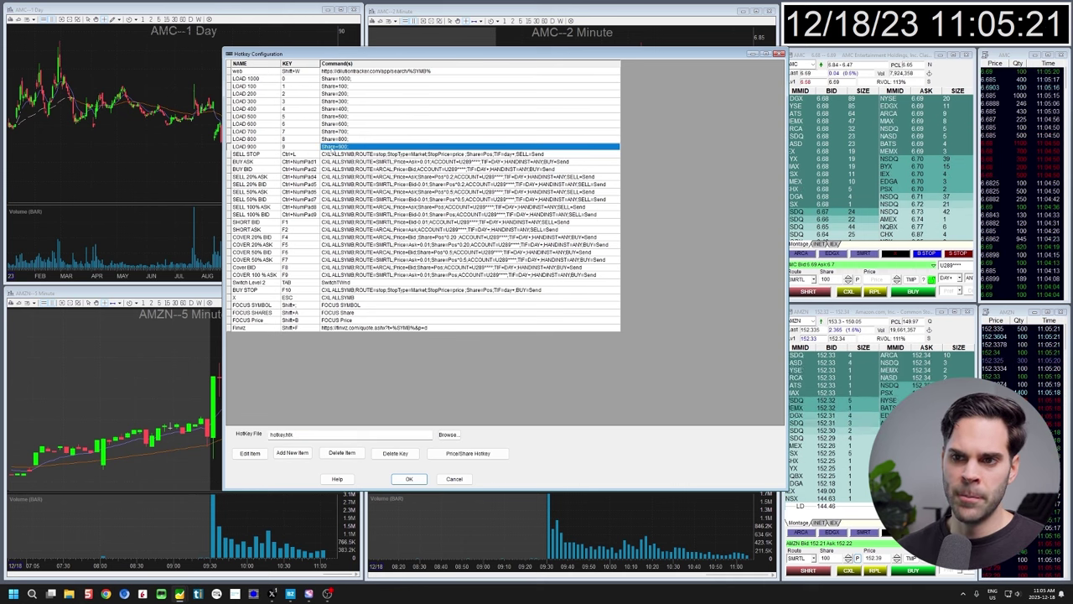
{"action": "double_click", "coordinate": [333, 133]}
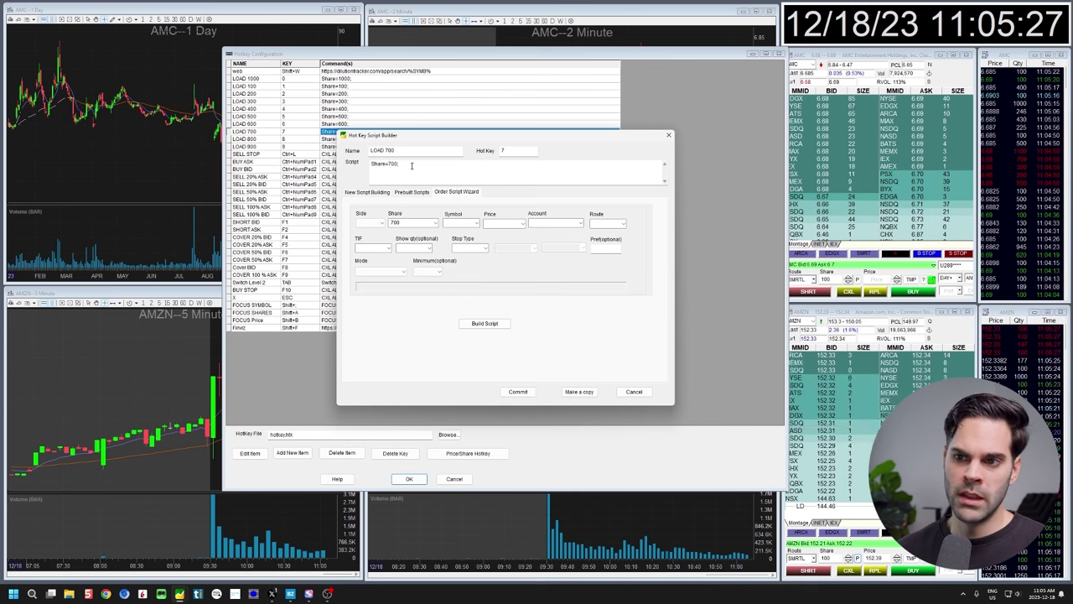
{"action": "left_click", "coordinate": [513, 151]}
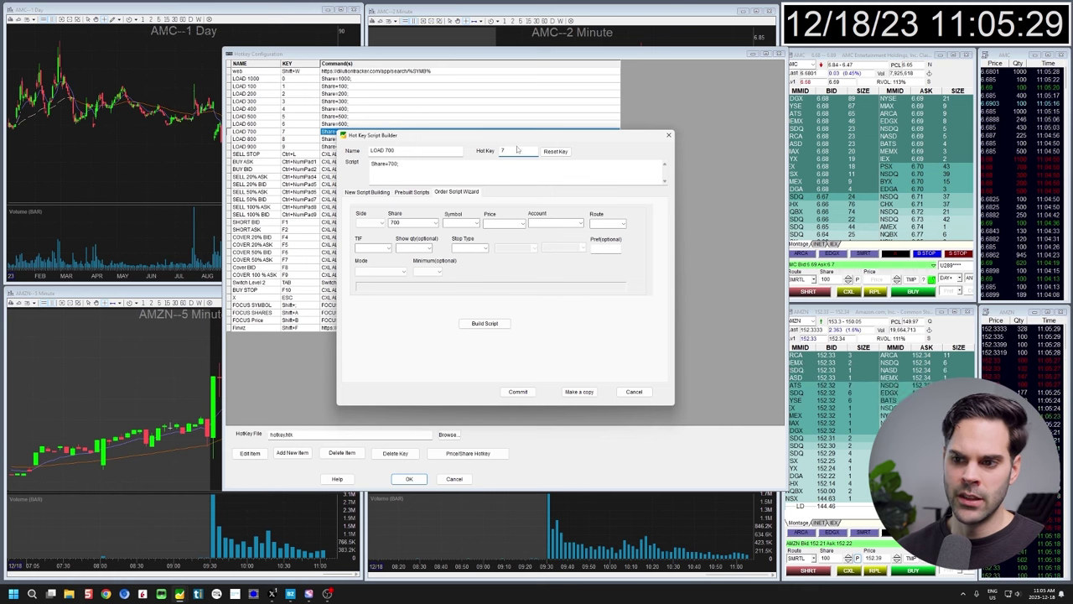
{"action": "left_click", "coordinate": [517, 392]}
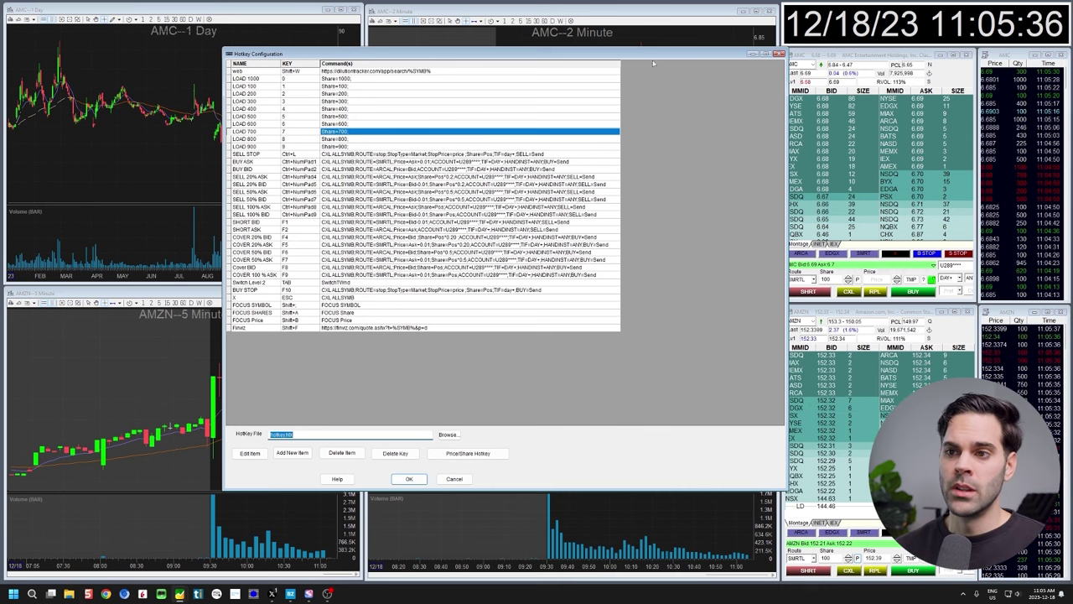
{"action": "key", "text": "Return"}
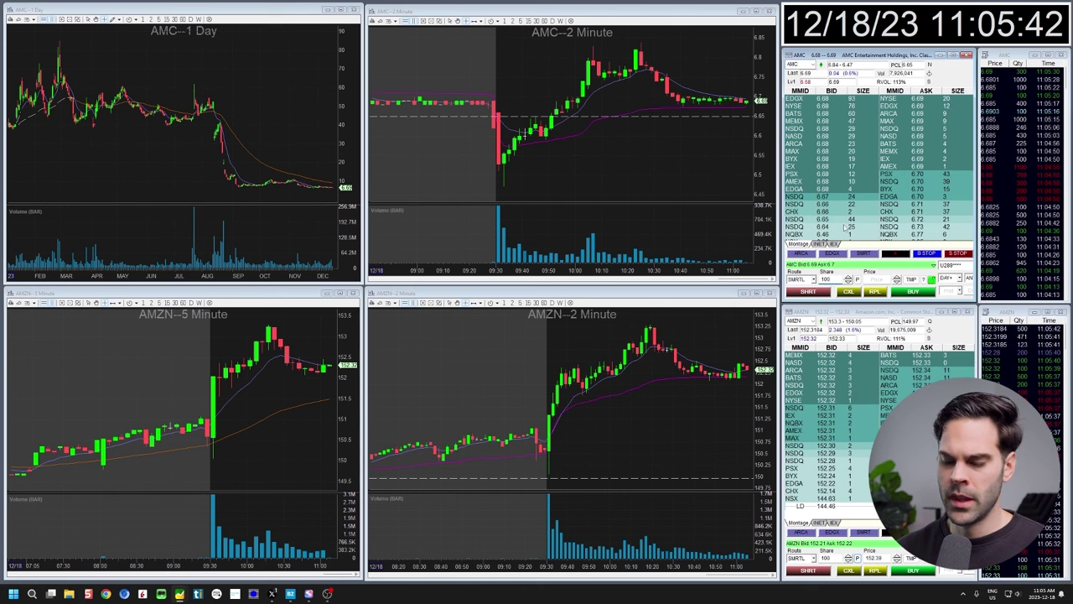
Test the number hotkeys that load different share sizes, such as 500, into the AMC montage's order entry.
{"action": "type", "text": "200"}
{"action": "key", "text": "Up"}
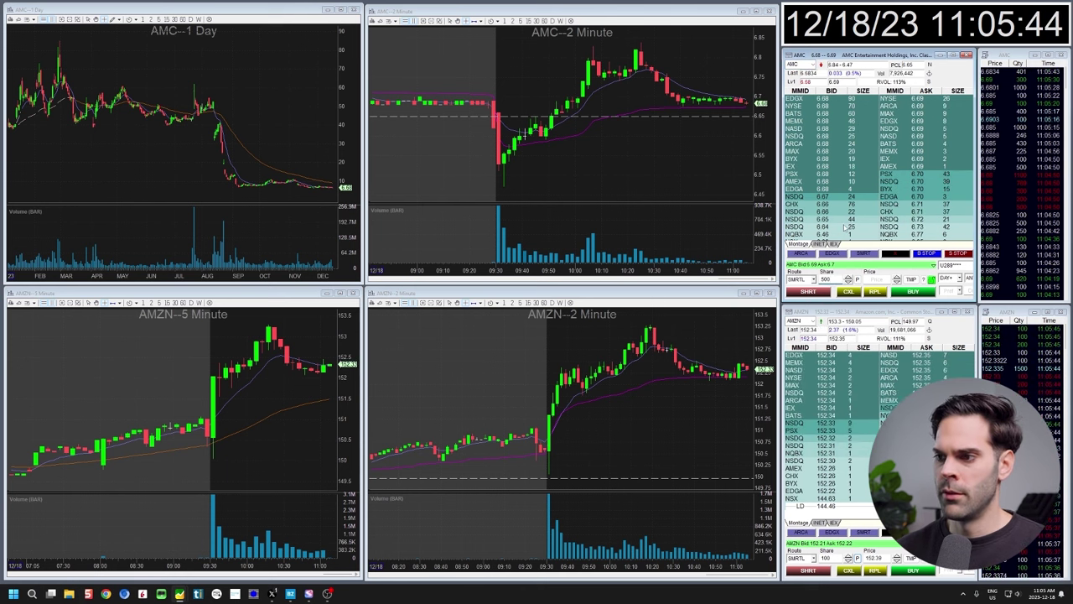
{"action": "key", "text": "Up"}
{"action": "key", "text": "Up"}
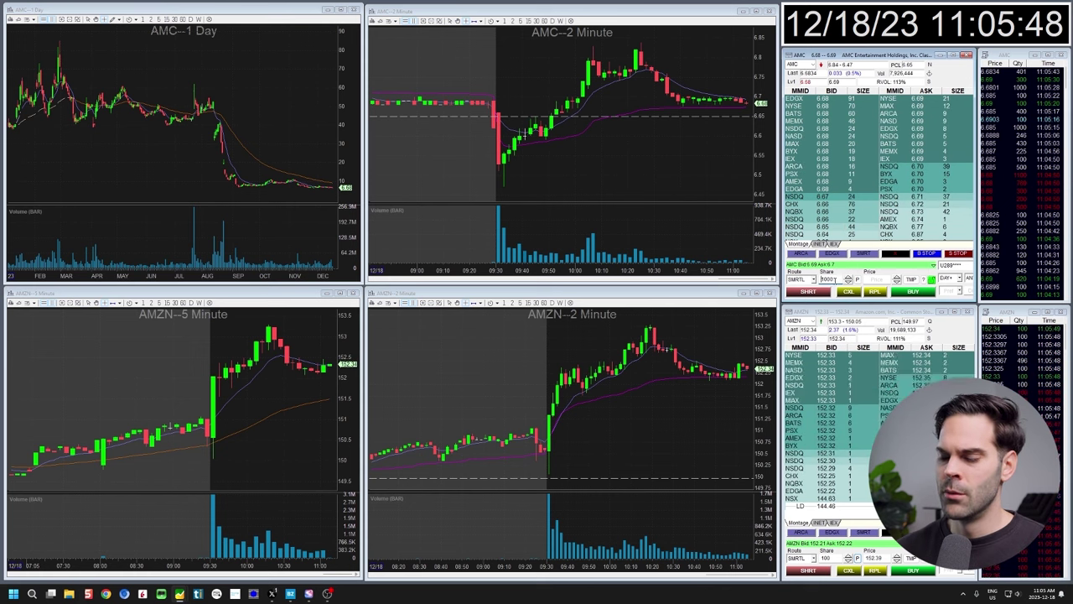
{"action": "scroll", "coordinate": [545, 140], "scroll_direction": "up", "scroll_amount": 1}
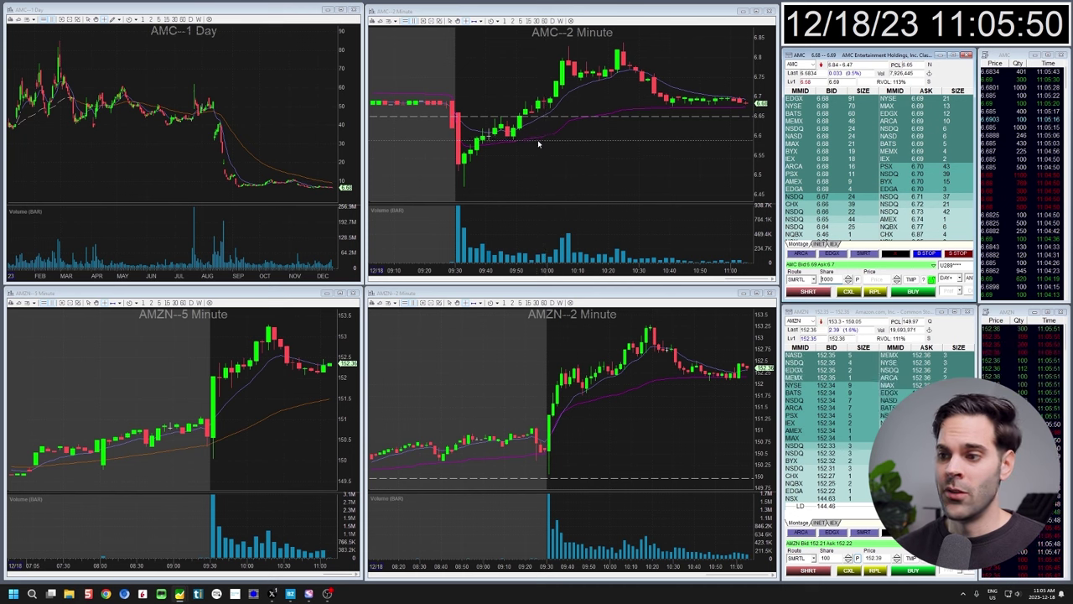
{"action": "double_click", "coordinate": [837, 280]}
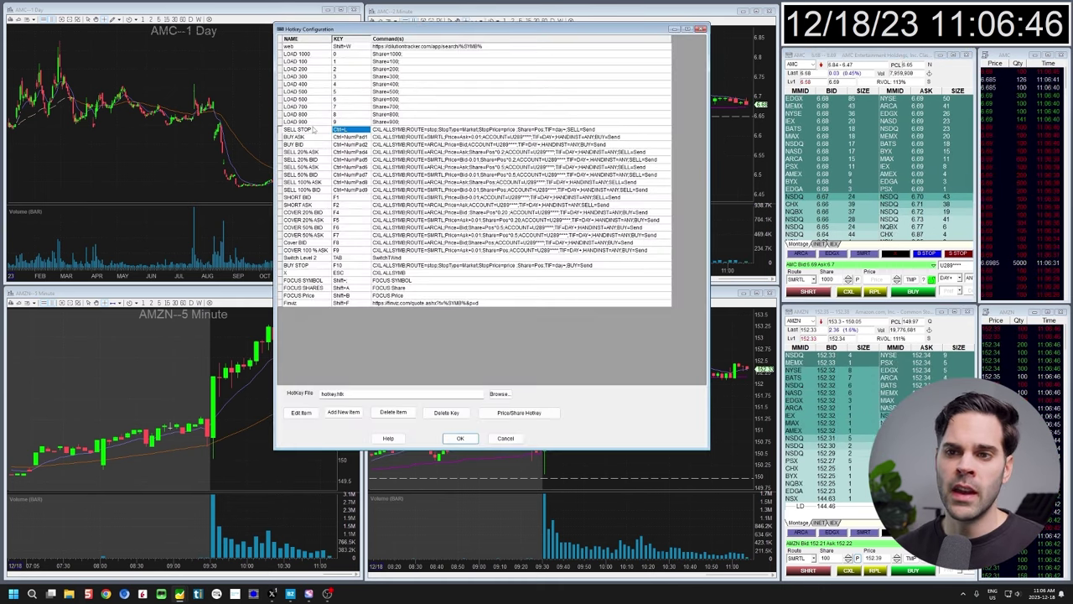
Rebuild the SELL STOP hotkey's script with the Order Script Wizard and add CXL ALLSYMB; as its first line.
{"action": "left_click", "coordinate": [316, 130]}
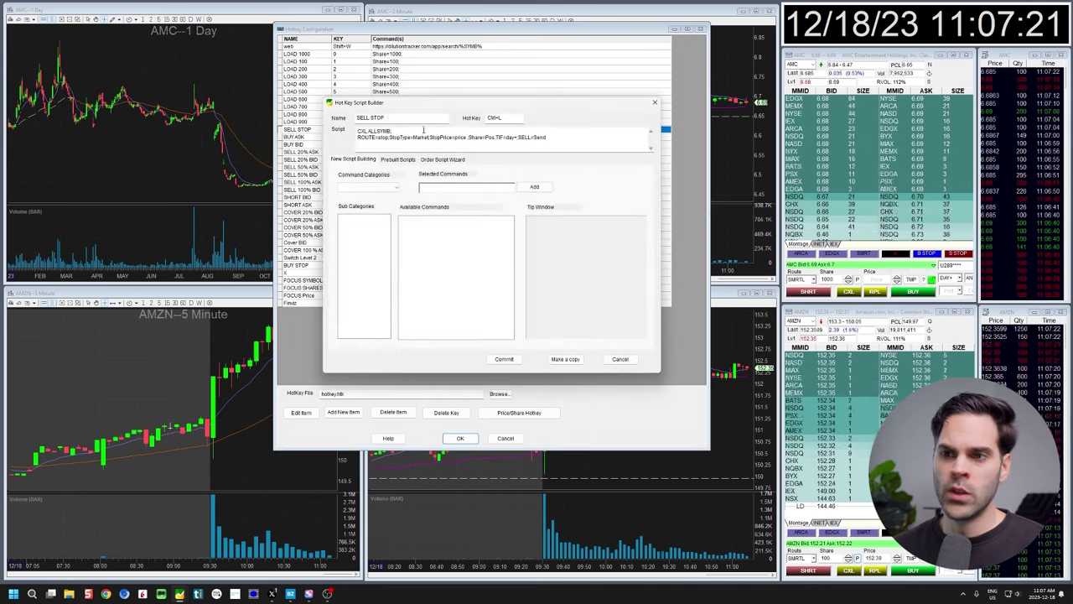
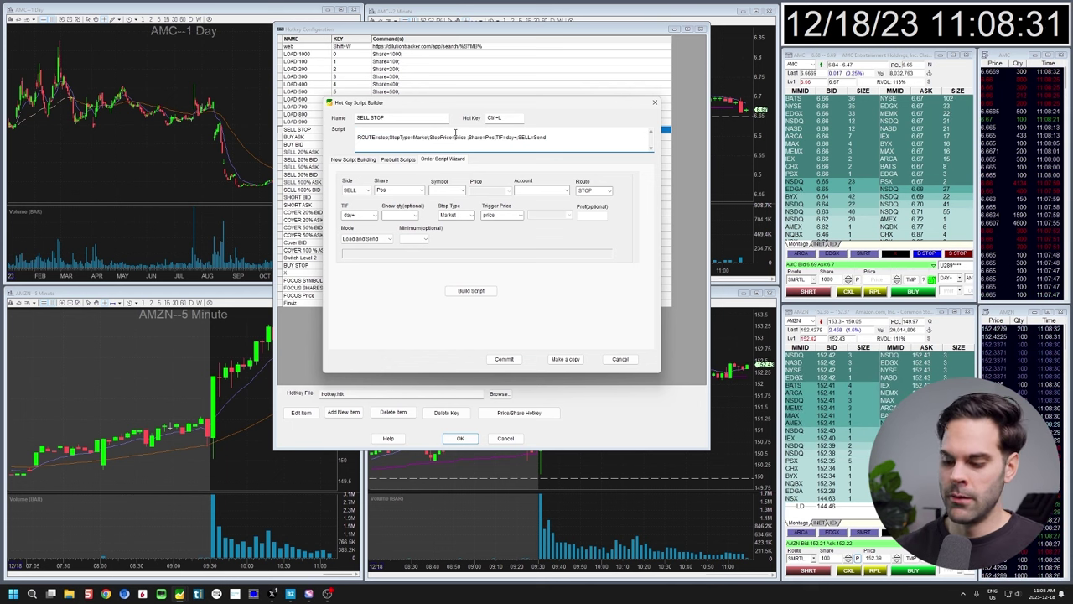
{"action": "left_click", "coordinate": [468, 291]}
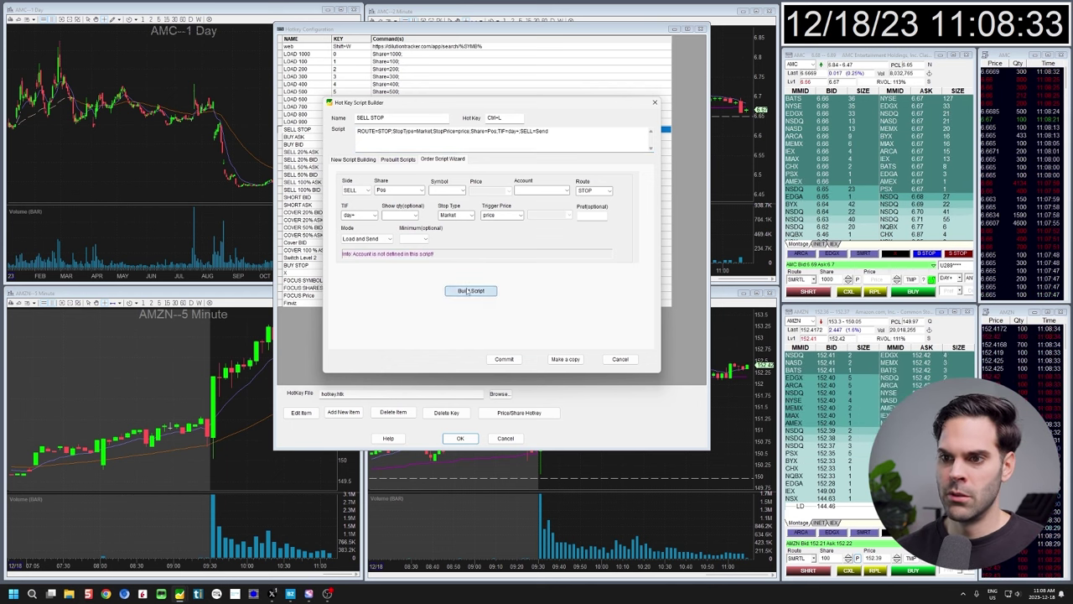
{"action": "left_click", "coordinate": [358, 131]}
{"action": "key", "text": "Return"}
{"action": "type", "text": "CXL ALLSYMB;"}
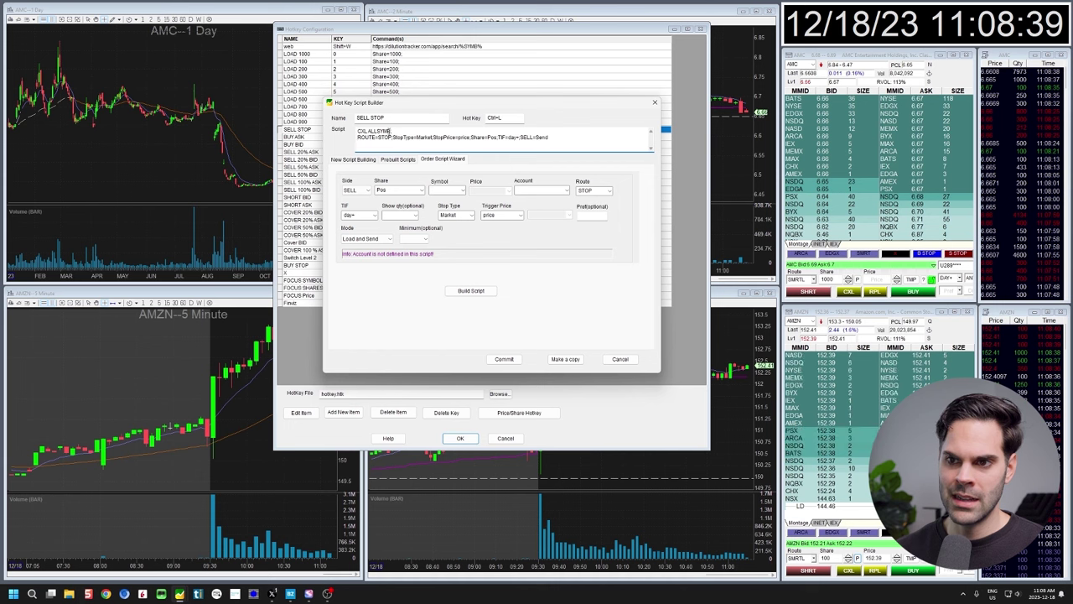
Assign the trading account to the SELL STOP script, rebuild it with CXL ALLSYMB; on the first line, and commit the hotkey.
{"action": "left_click_drag", "start_coordinate": [391, 132], "coordinate": [358, 132]}
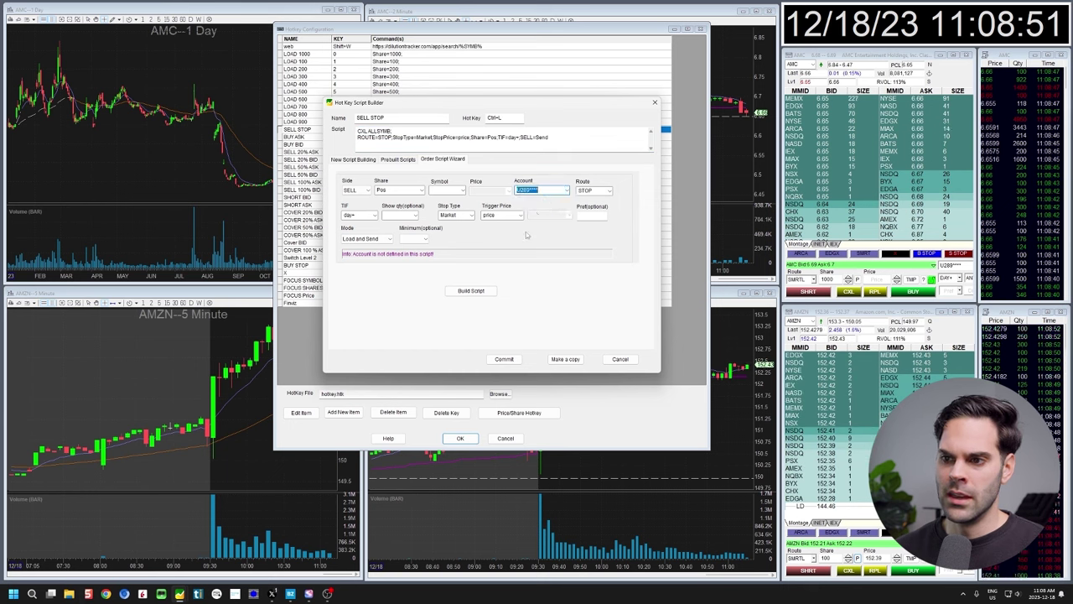
{"action": "left_click", "coordinate": [472, 291]}
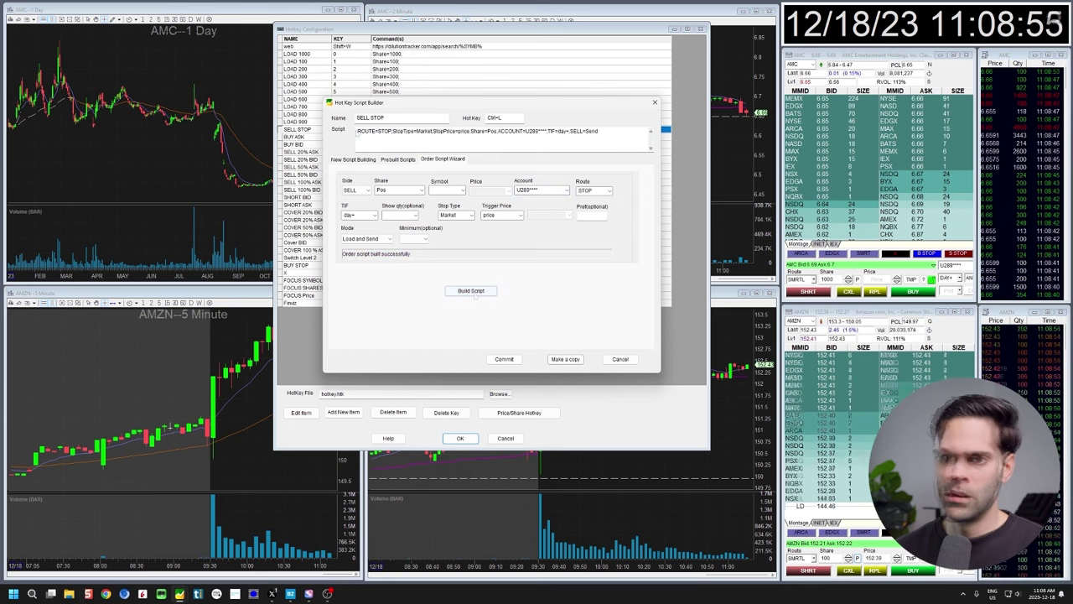
{"action": "key", "text": "Return"}
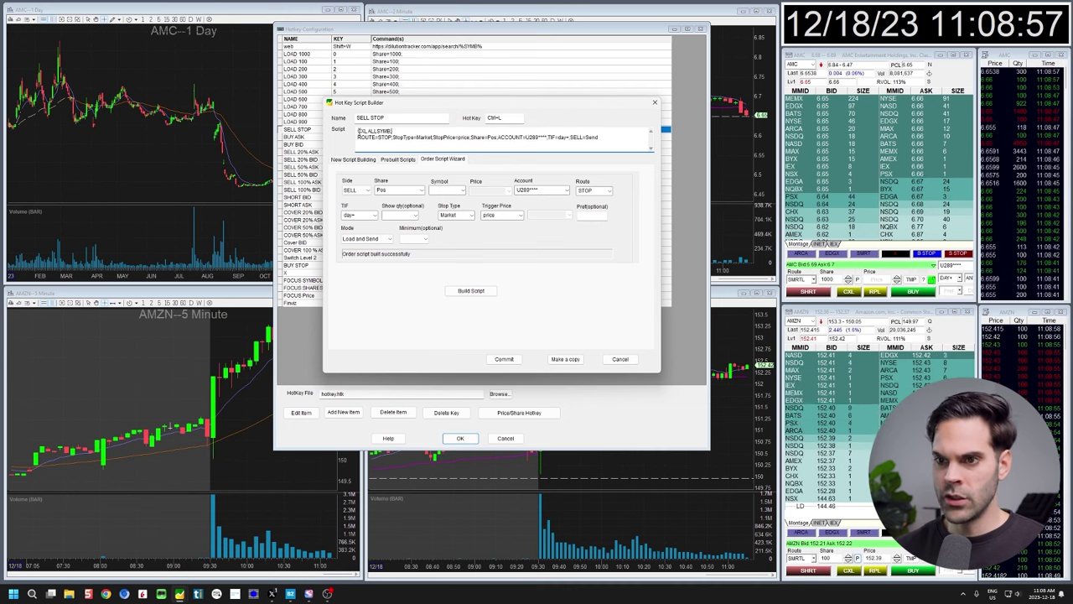
{"action": "left_click", "coordinate": [505, 360]}
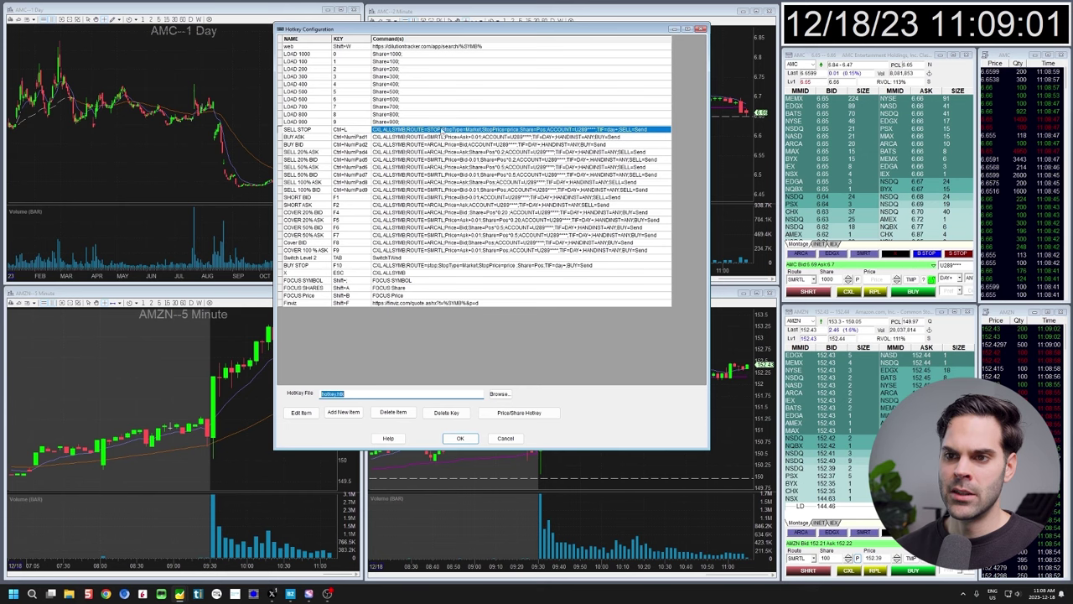
{"action": "left_click", "coordinate": [702, 30]}
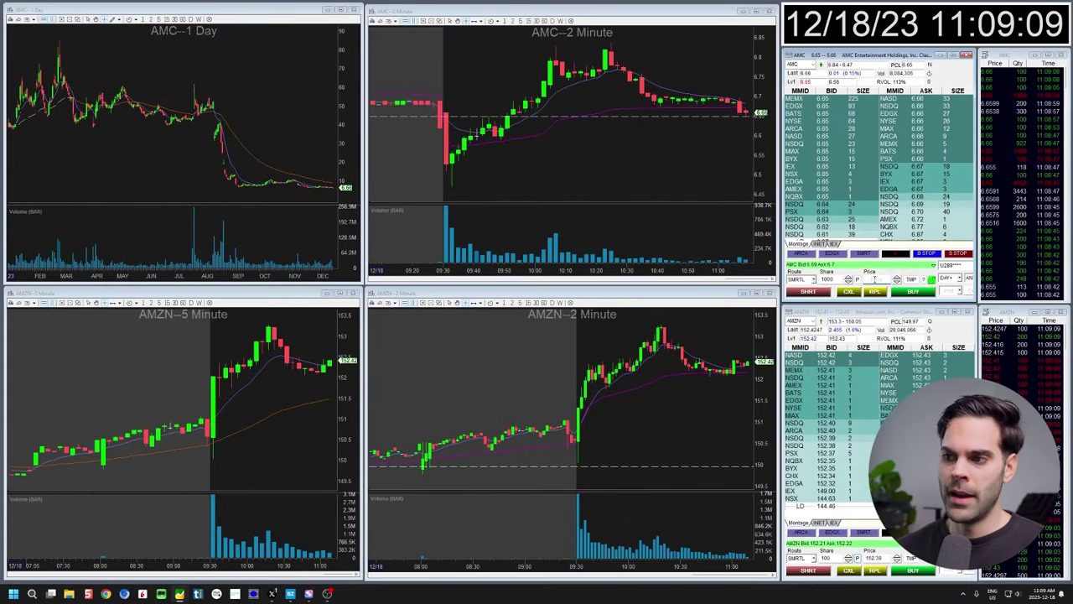
Switch the AMC montage to the style with stop type and trigger price fields, and restore its compact style.
{"action": "right_click", "coordinate": [920, 273]}
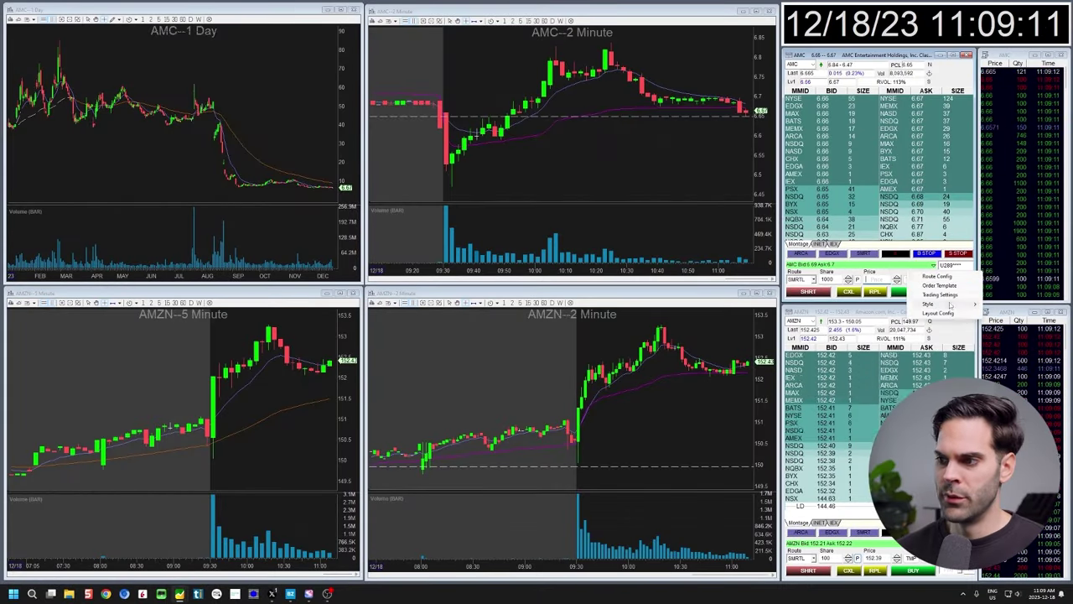
{"action": "mouse_move", "coordinate": [956, 304]}
{"action": "left_click", "coordinate": [1016, 333]}
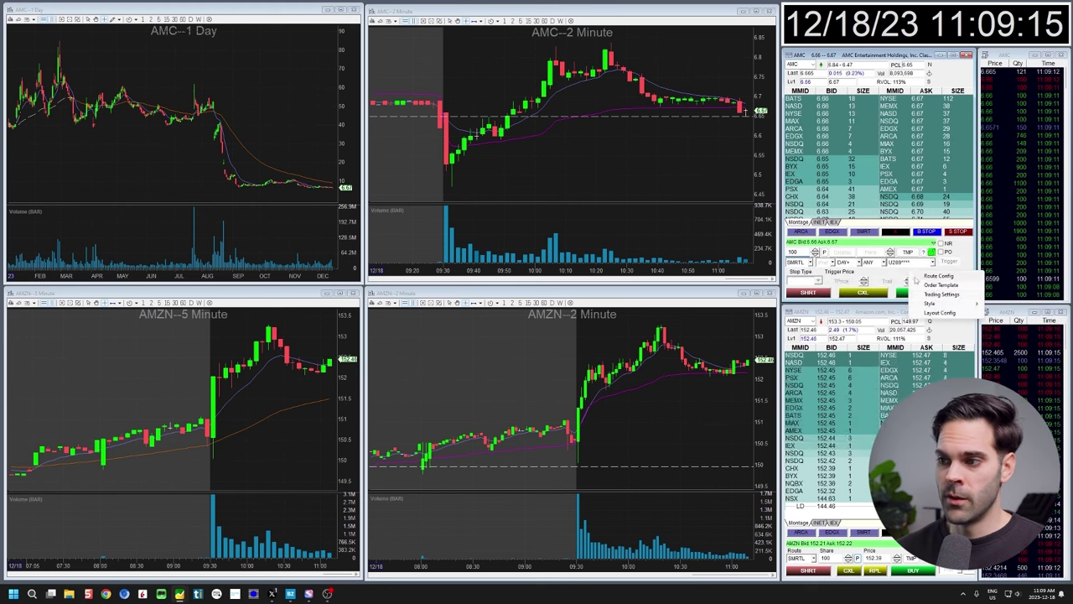
{"action": "mouse_move", "coordinate": [942, 307]}
{"action": "left_click", "coordinate": [1006, 316]}
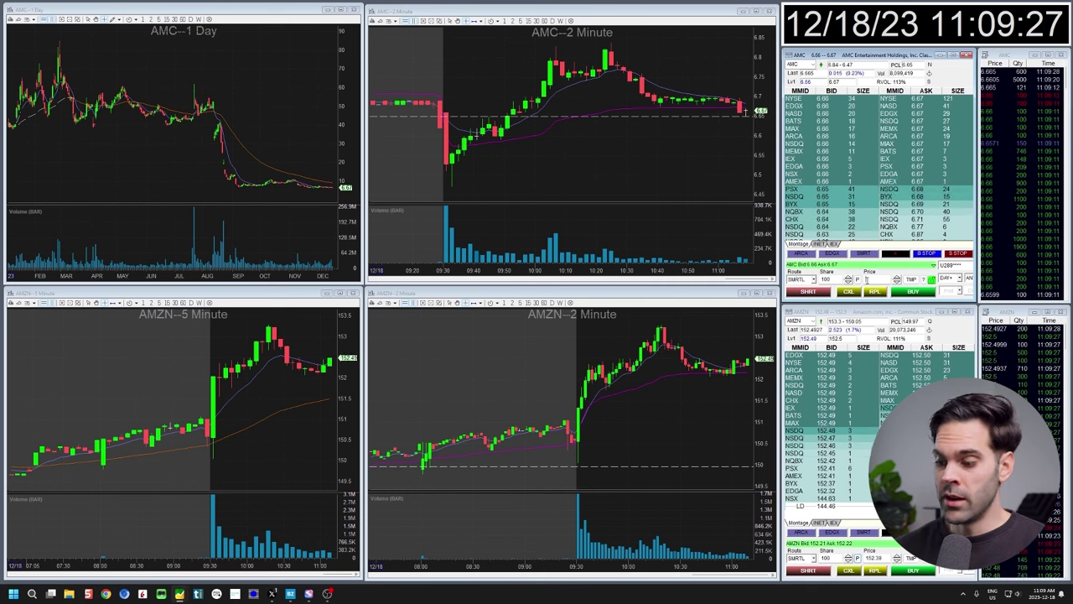
Set the order price in the AMC montage to 6.50.
{"action": "type", "text": "6.50"}
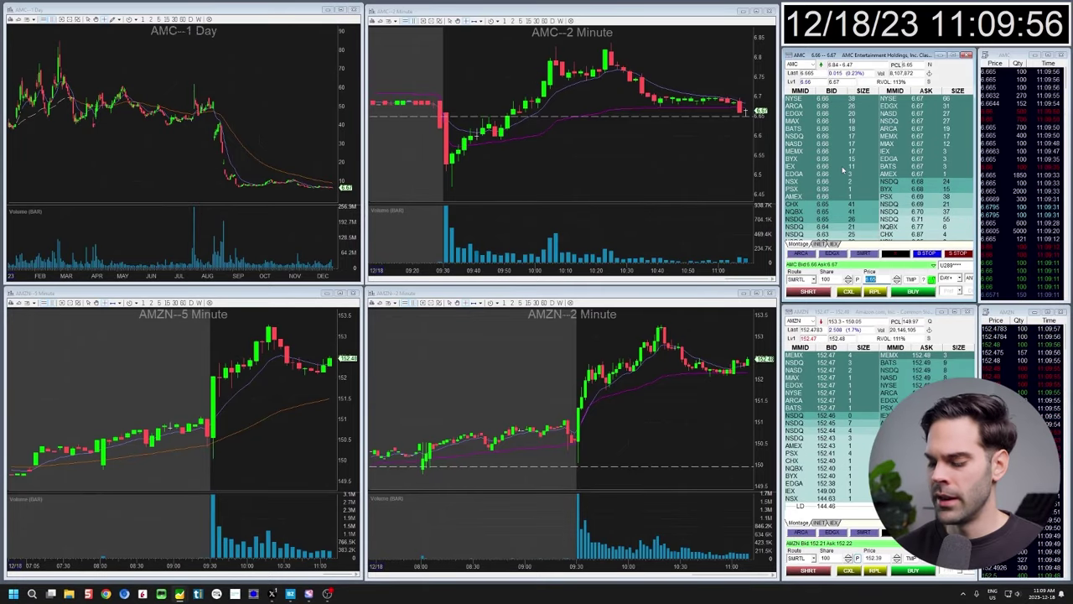
{"action": "type", "text": "6"}
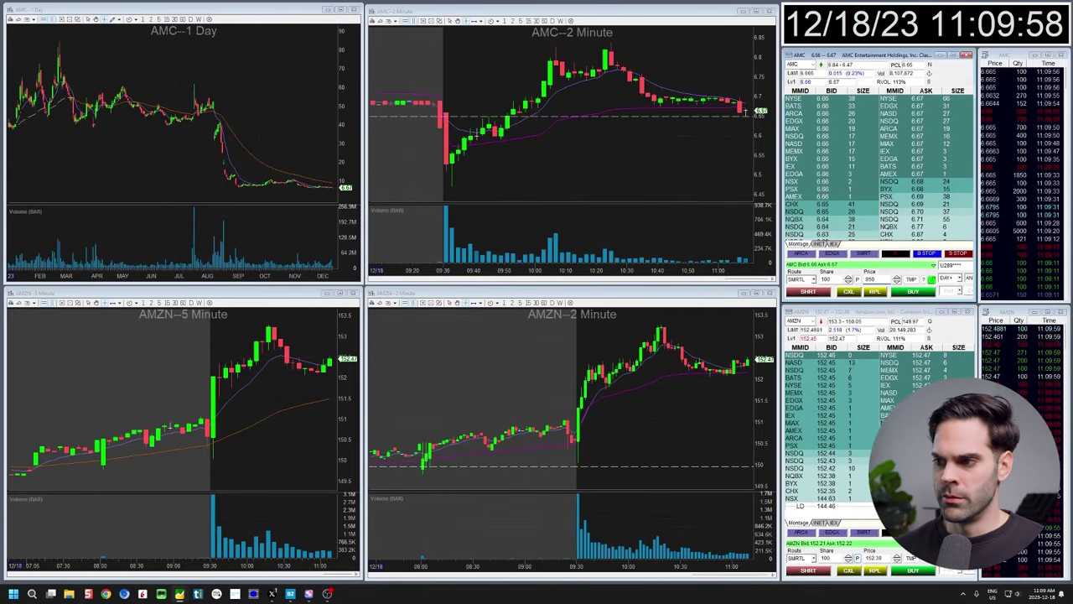
{"action": "type", "text": ".50"}
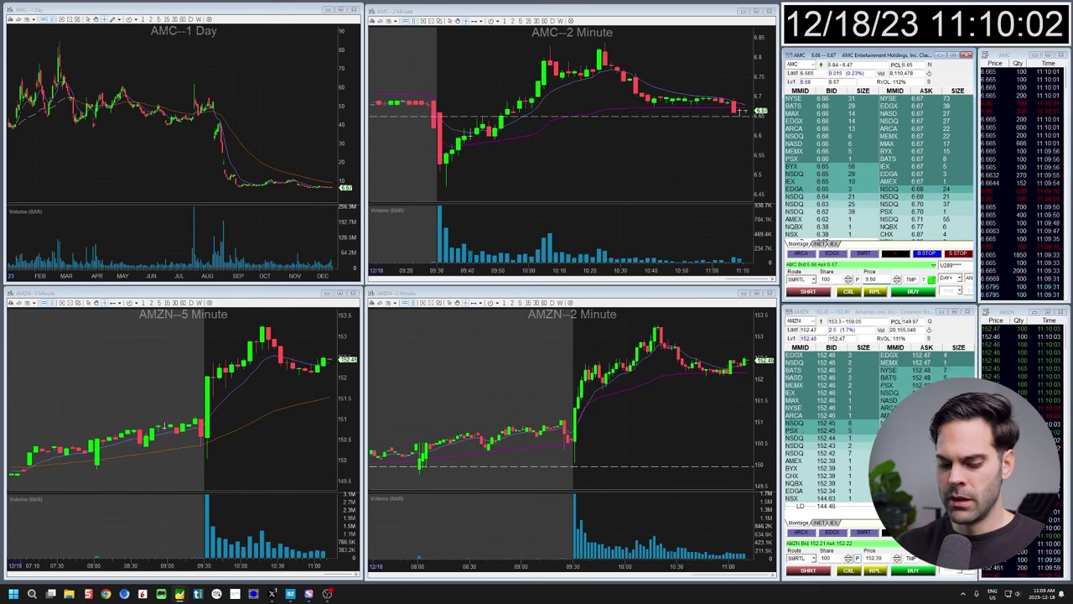
Correct the order price entry in the AMC montage to 6.50.
{"action": "key", "text": "BackSpace"}
{"action": "type", "text": "6"}
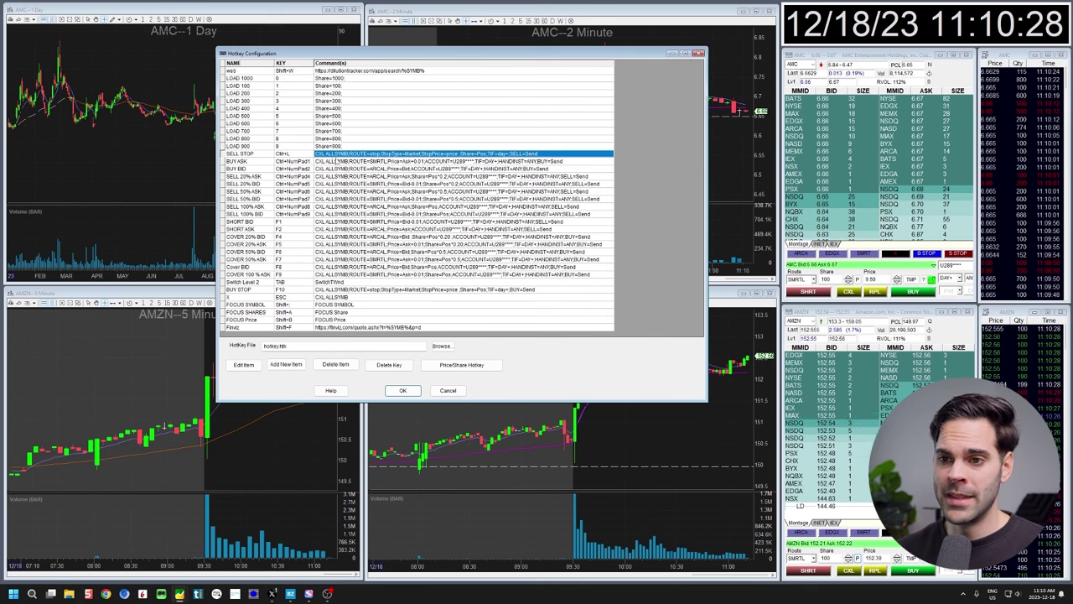
Assign the trading account to the BUY STOP hotkey, rebuild its script with CXL ALLSYMB on the first line, and commit it.
{"action": "left_click", "coordinate": [285, 153]}
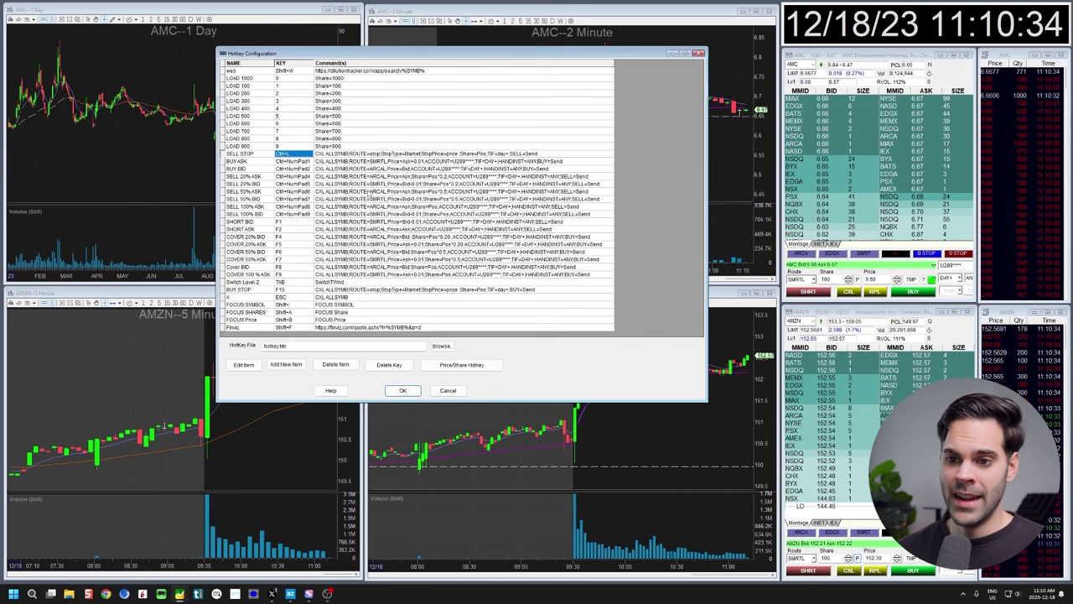
{"action": "left_click", "coordinate": [347, 291]}
{"action": "left_click", "coordinate": [345, 290]}
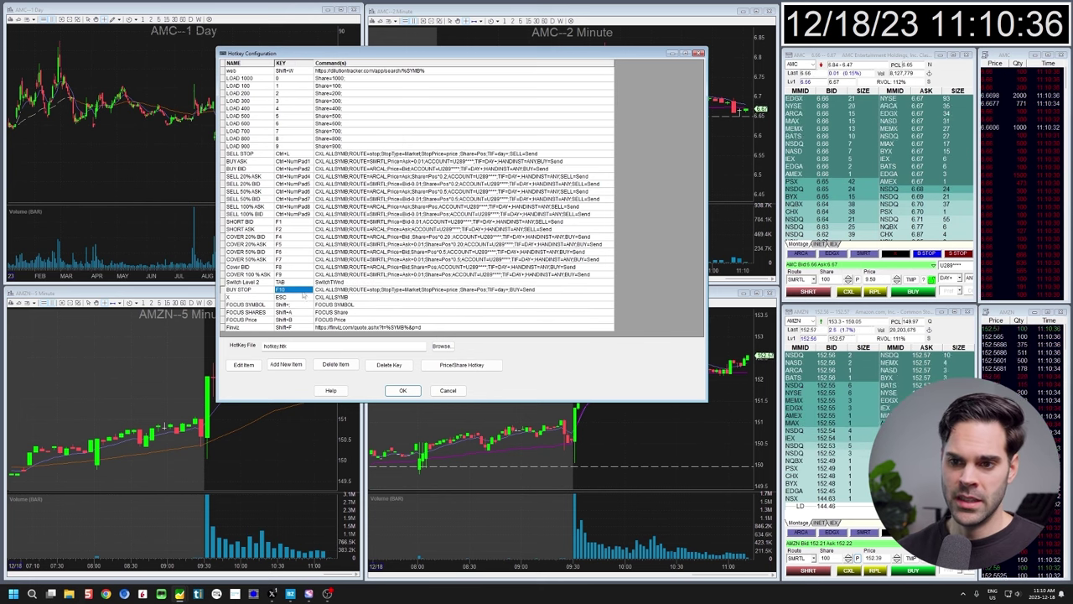
{"action": "double_click", "coordinate": [346, 290]}
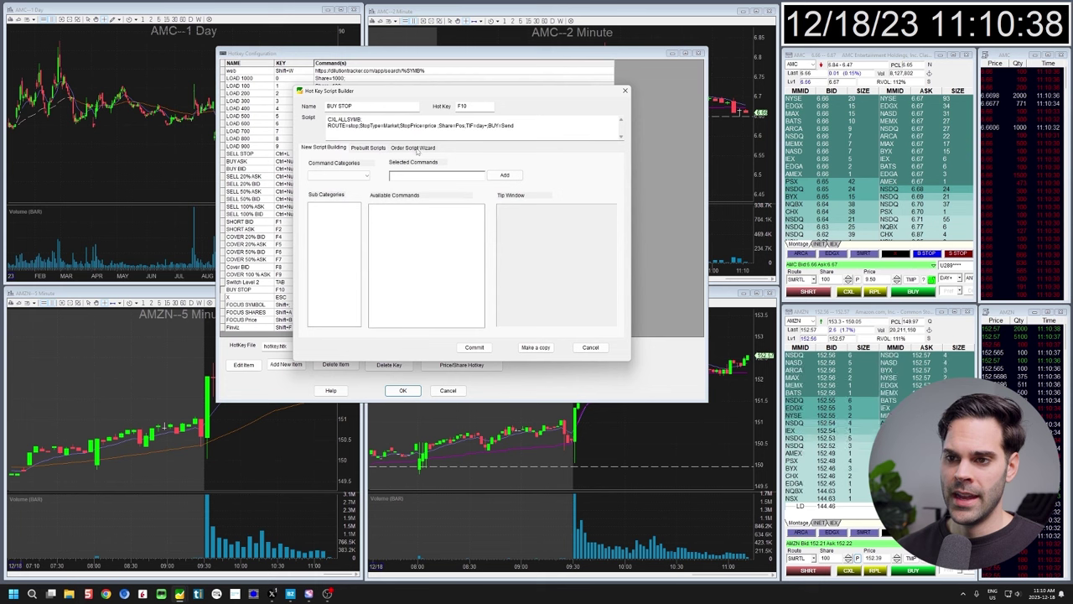
{"action": "left_click", "coordinate": [415, 147]}
{"action": "left_click", "coordinate": [534, 178]}
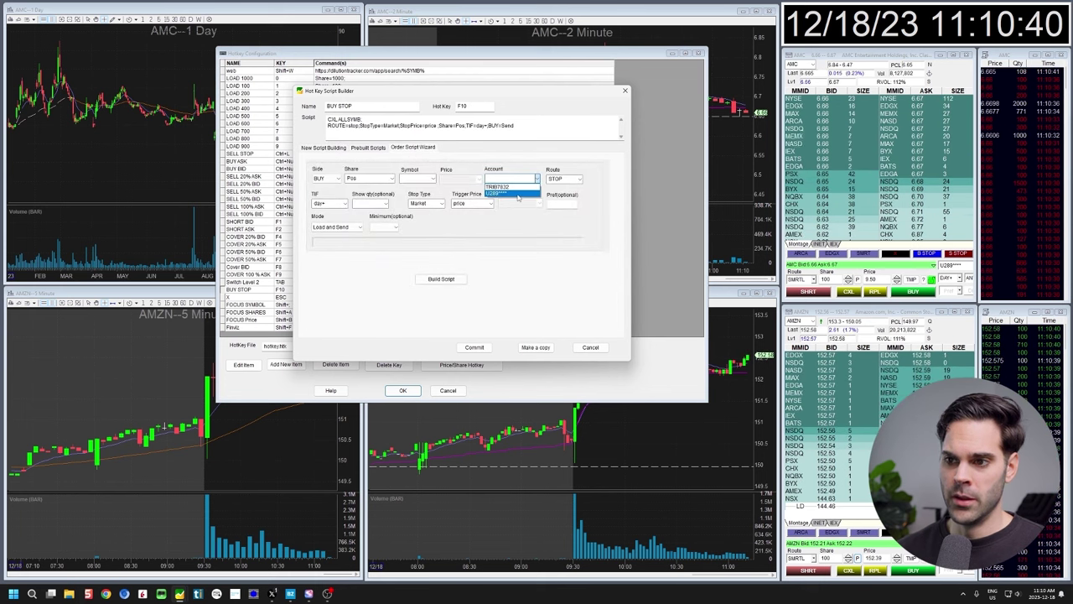
{"action": "left_click", "coordinate": [518, 195]}
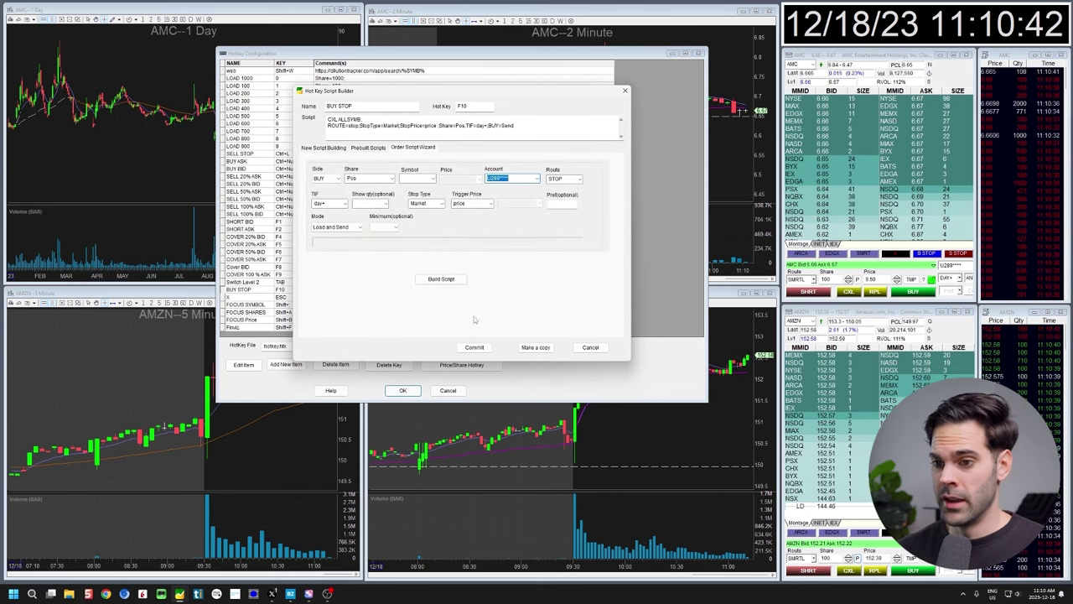
{"action": "left_click", "coordinate": [441, 278]}
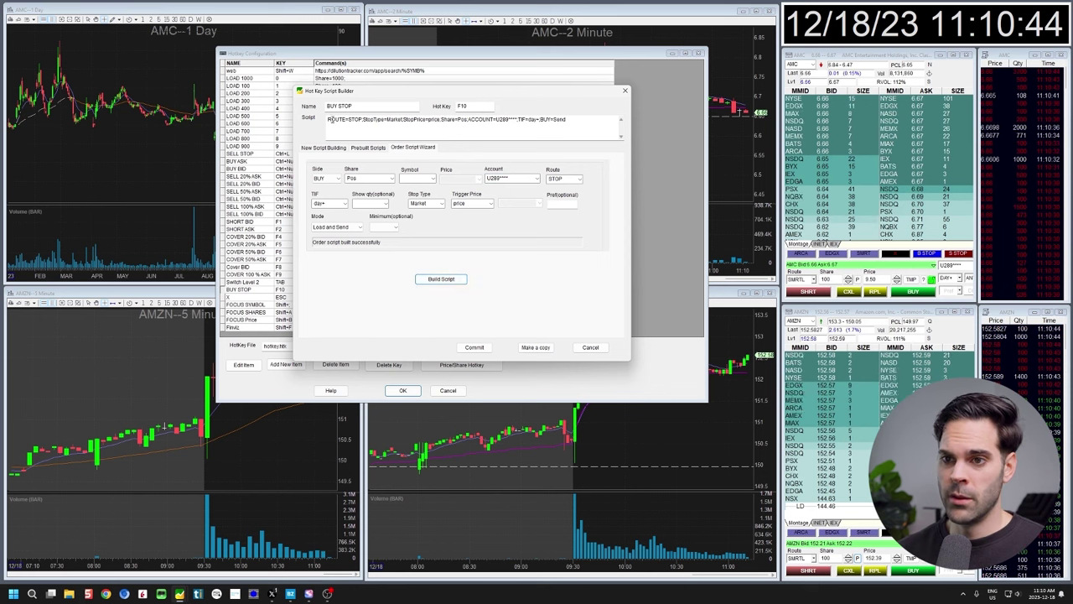
{"action": "key", "text": "Return"}
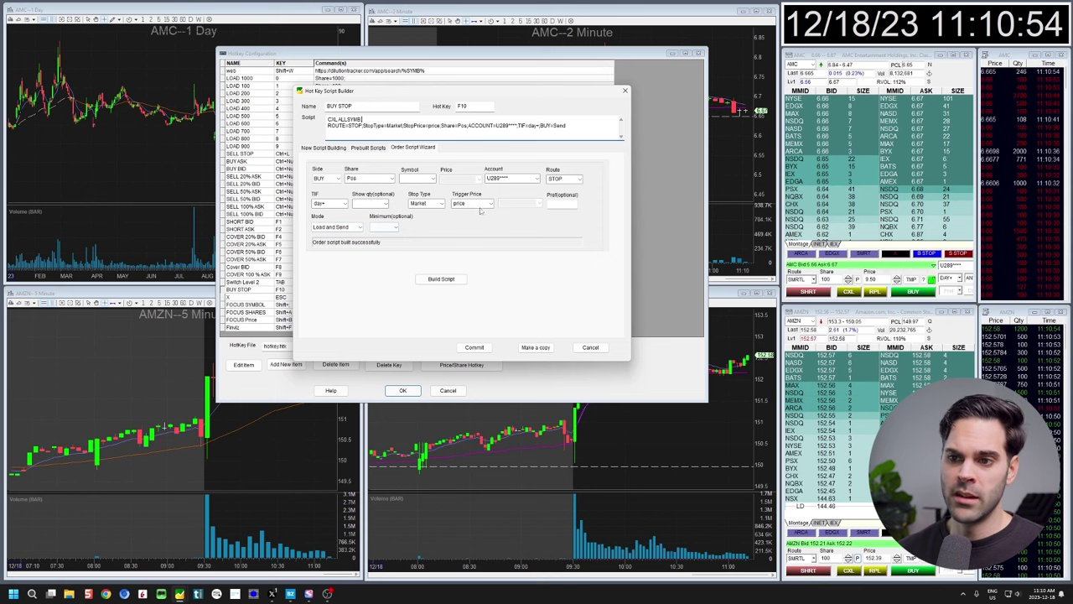
{"action": "left_click", "coordinate": [473, 347]}
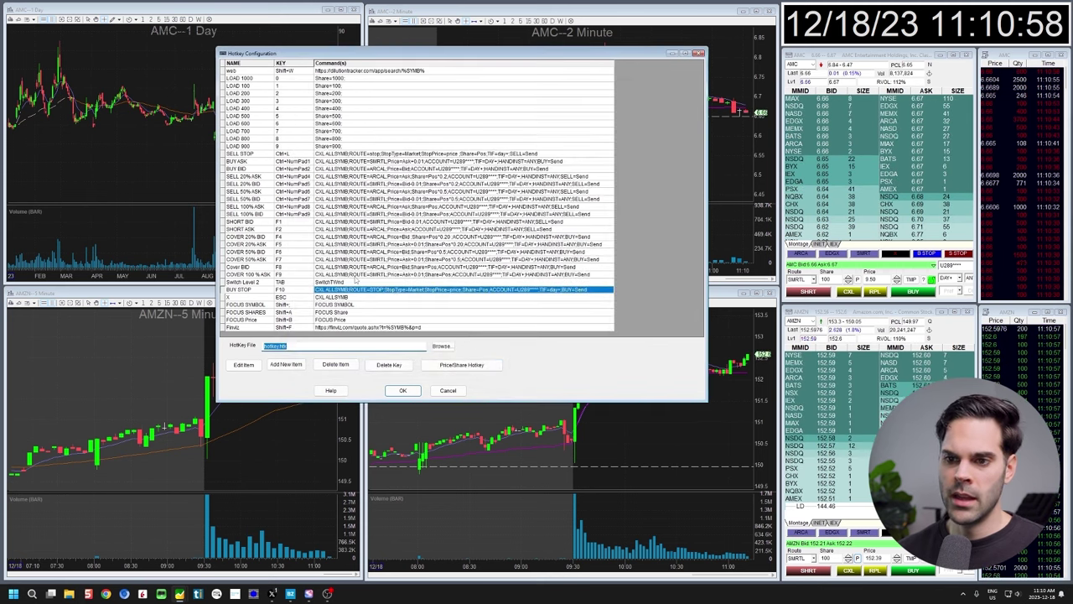
Examine the script and key assignment of the Switch Level 2 hotkey, and close its script builder without changes.
{"action": "left_click", "coordinate": [251, 283]}
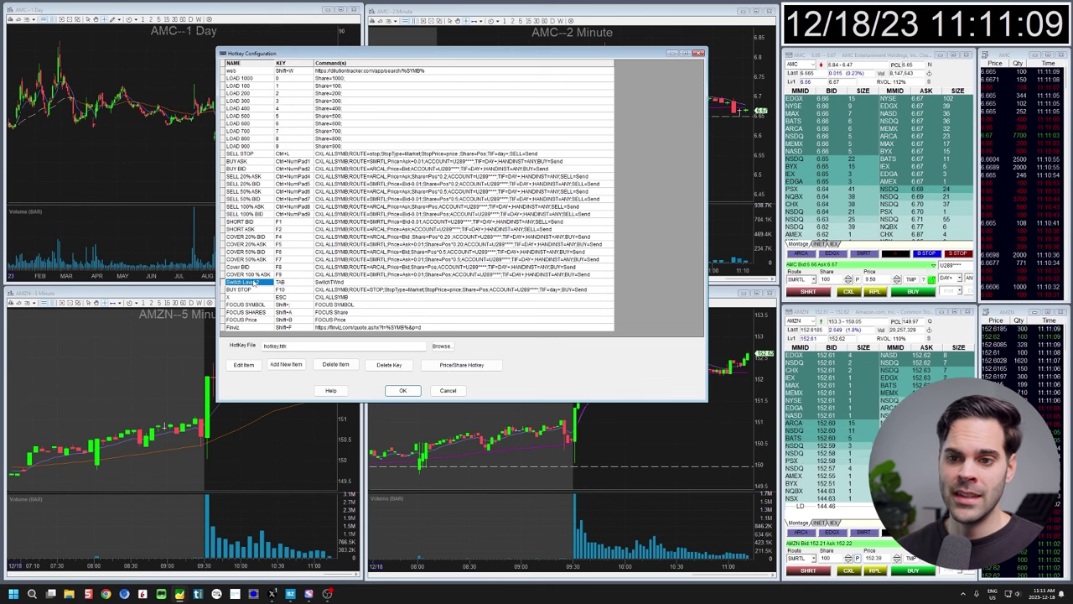
{"action": "double_click", "coordinate": [347, 286]}
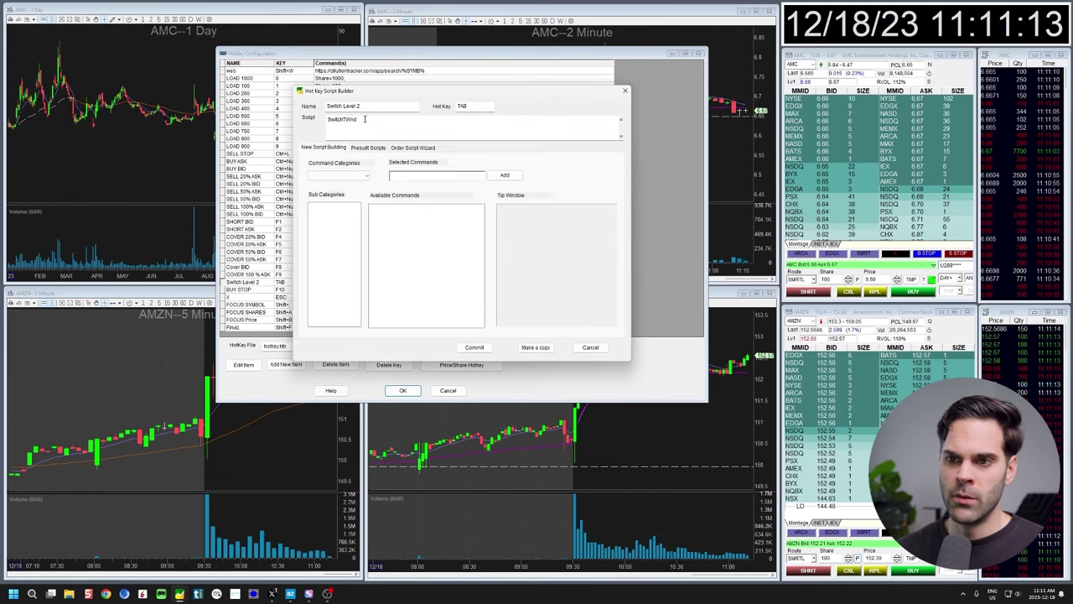
{"action": "double_click", "coordinate": [364, 119]}
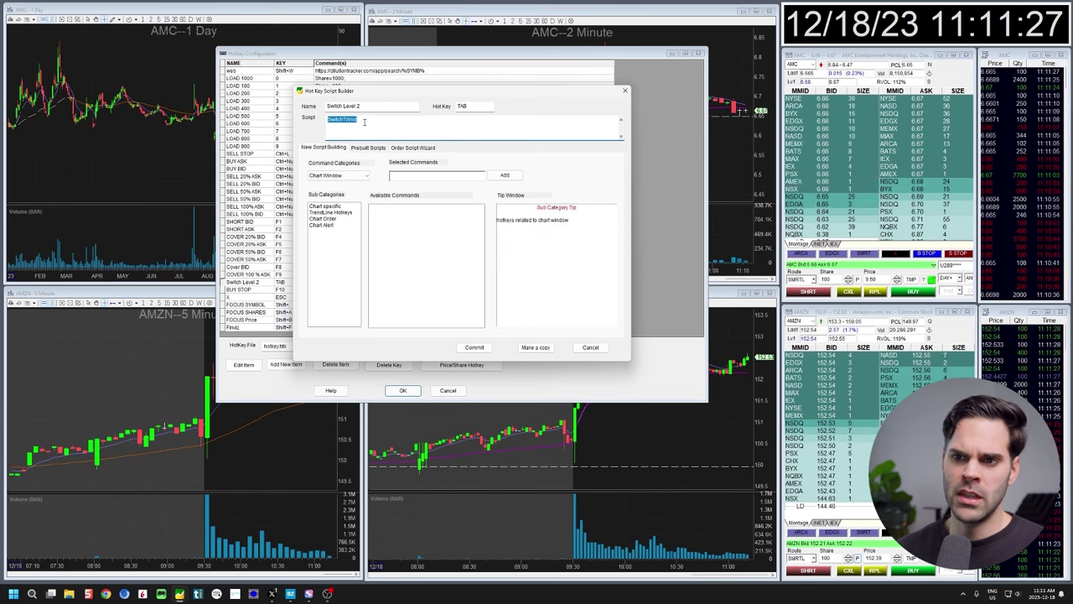
{"action": "left_click", "coordinate": [364, 122]}
{"action": "left_click", "coordinate": [462, 106]}
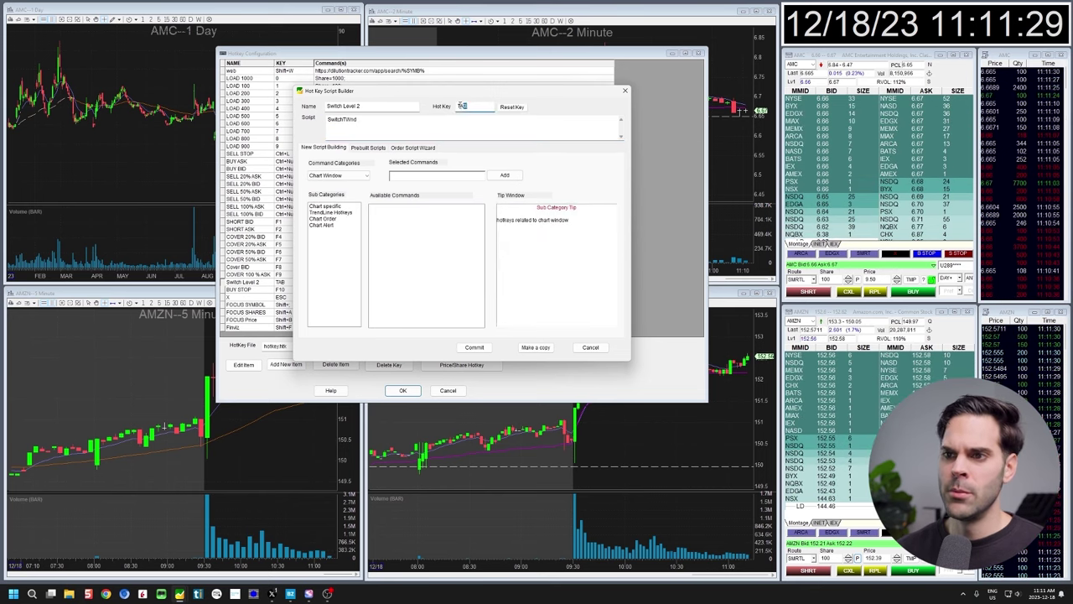
{"action": "left_click", "coordinate": [624, 92]}
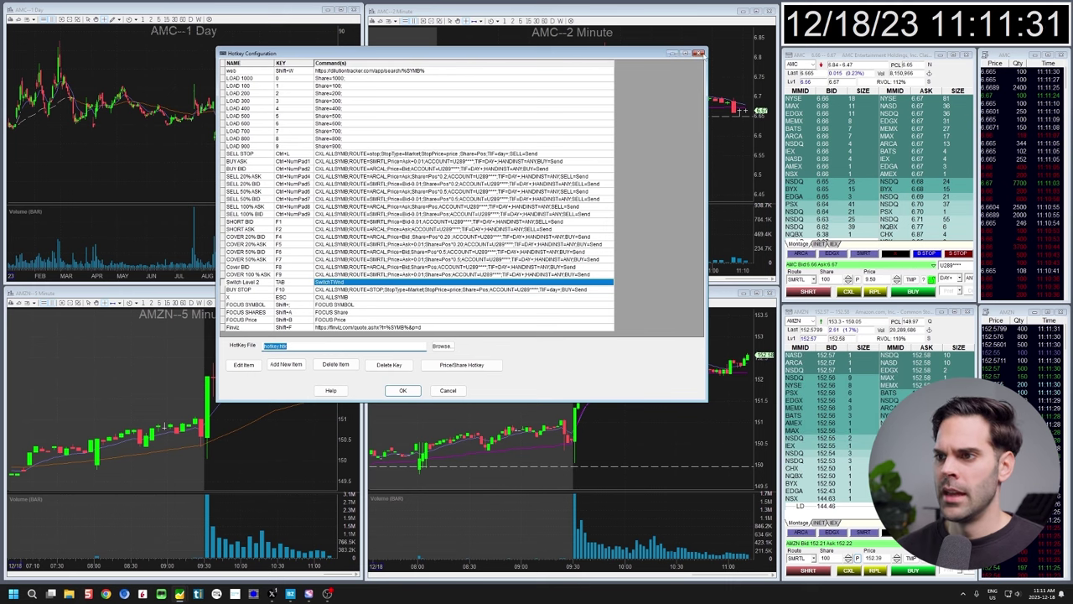
Leave the hotkey configuration and make the AMZN montage active.
{"action": "key", "text": "Return"}
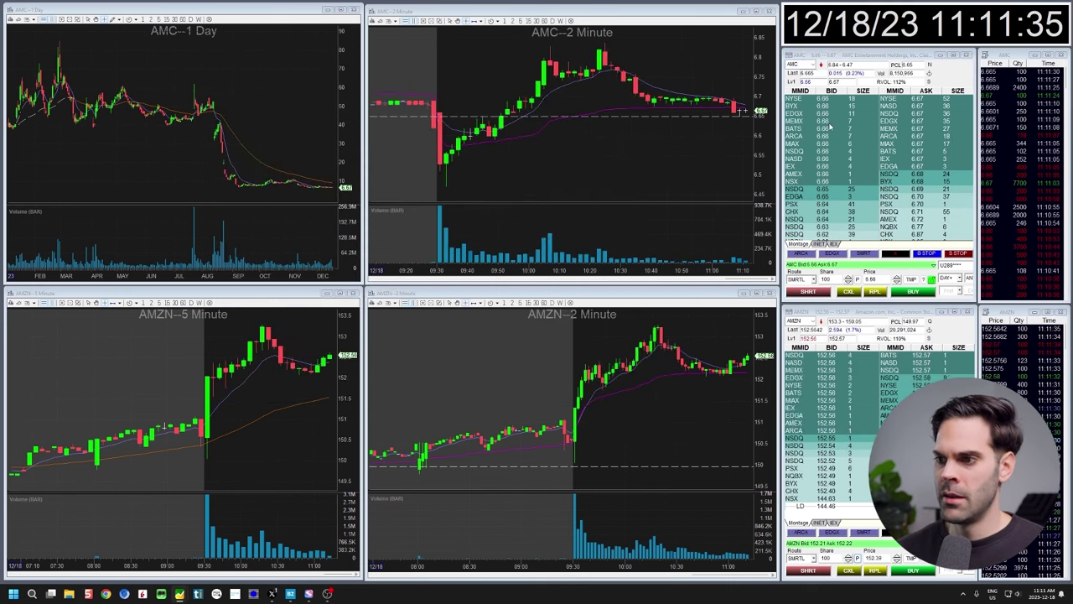
{"action": "left_click", "coordinate": [830, 382]}
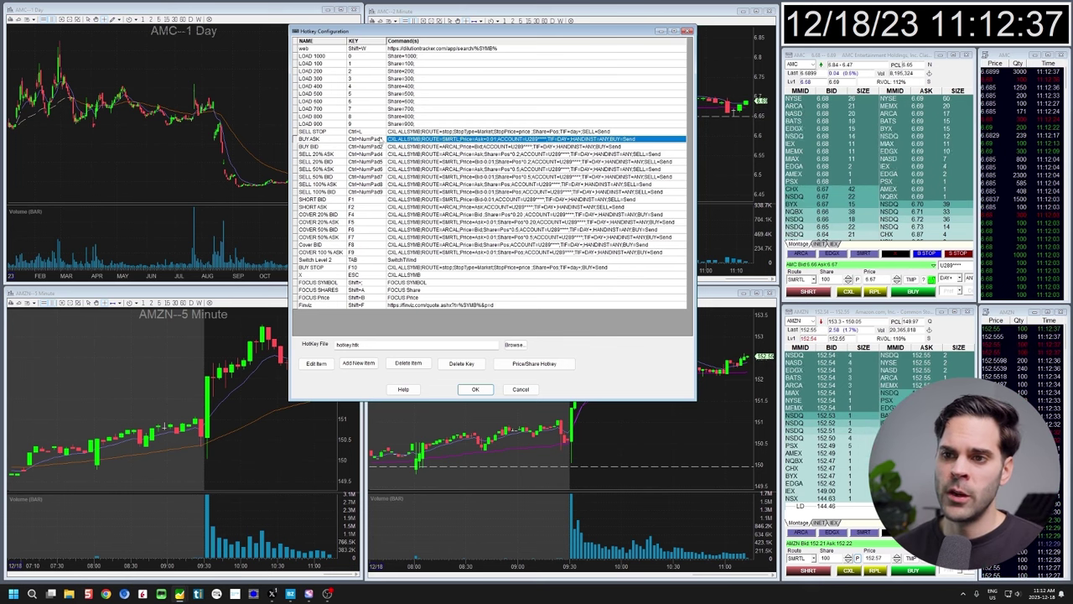
Review the key assignments of the BUY ASK to SELL 100% BID hotkeys and open the BUY ASK script in the Order Script Wizard.
{"action": "left_click", "coordinate": [377, 139]}
{"action": "left_click", "coordinate": [376, 193]}
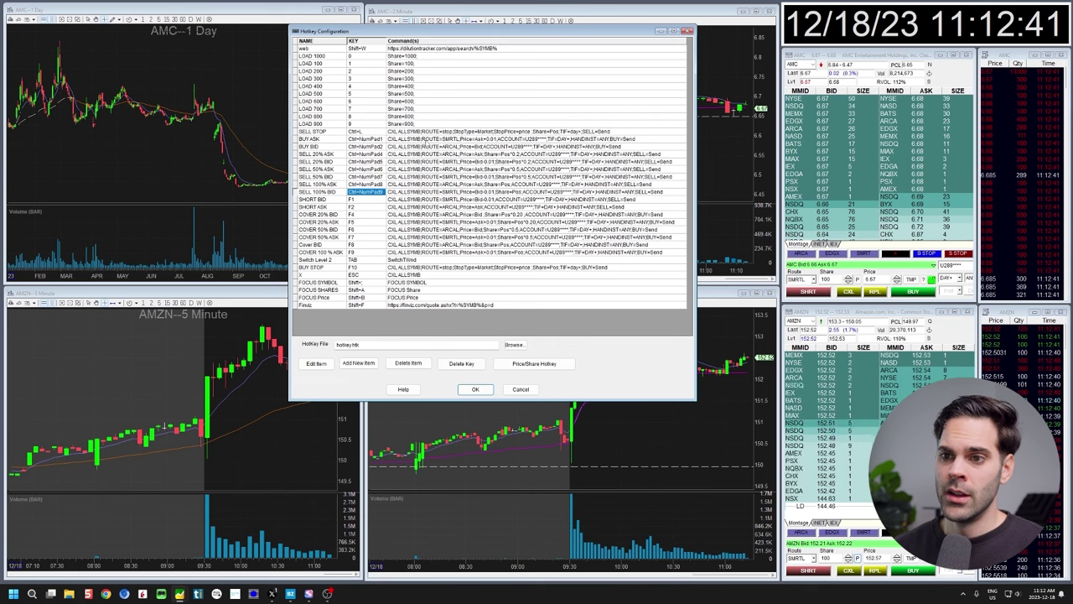
{"action": "double_click", "coordinate": [424, 142]}
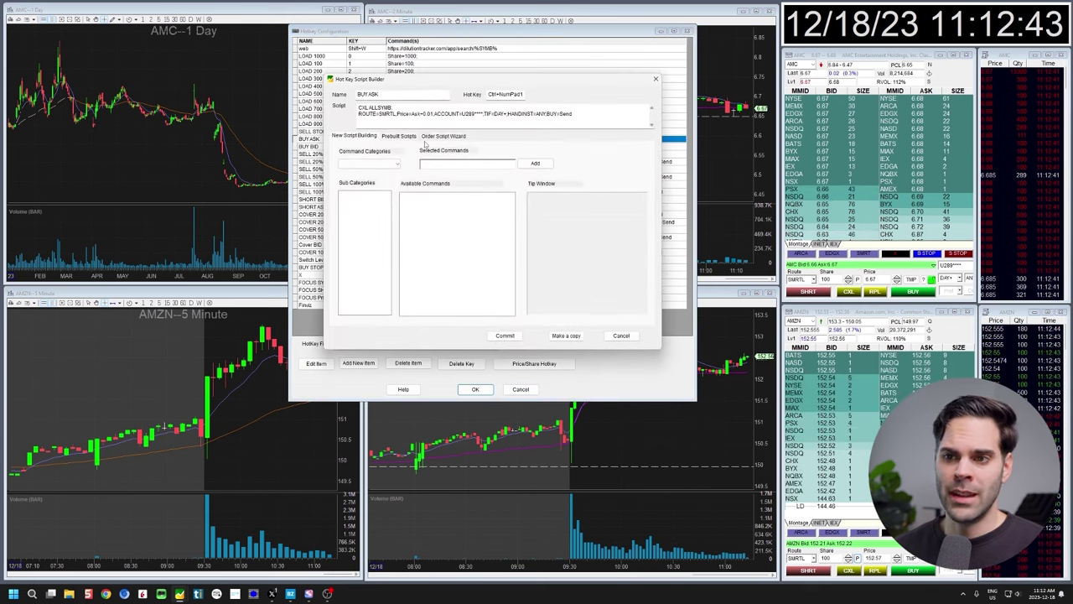
{"action": "left_click", "coordinate": [444, 136]}
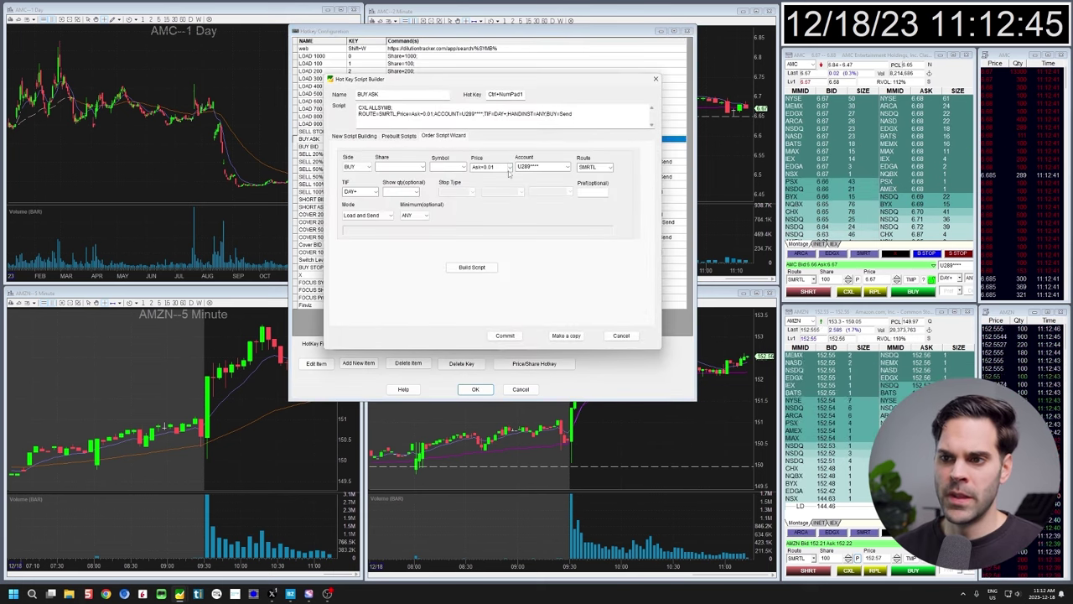